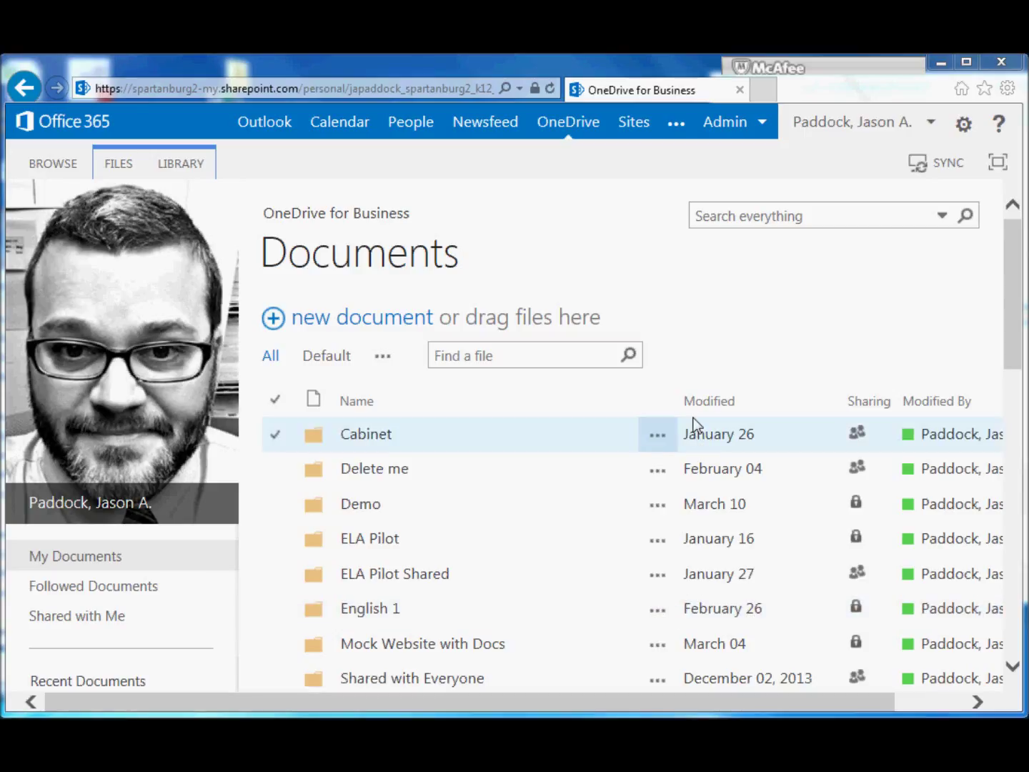
Create a new Excel survey file named 'Test Delete' in OneDrive for Business
left_click(376, 320)
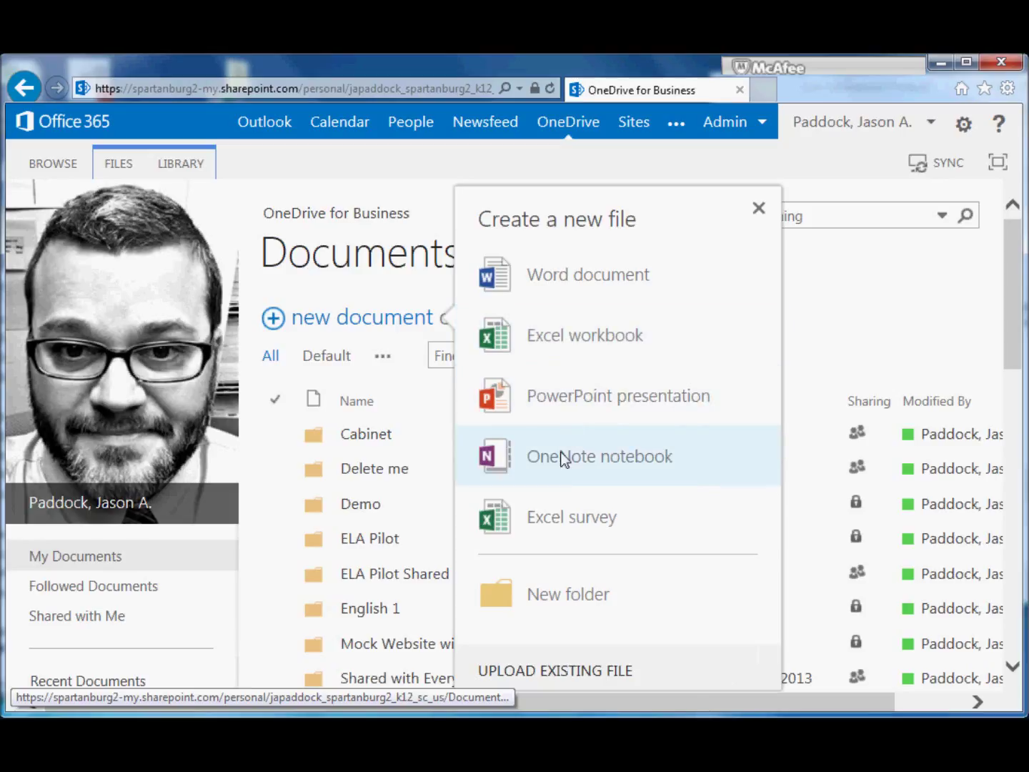
left_click(538, 518)
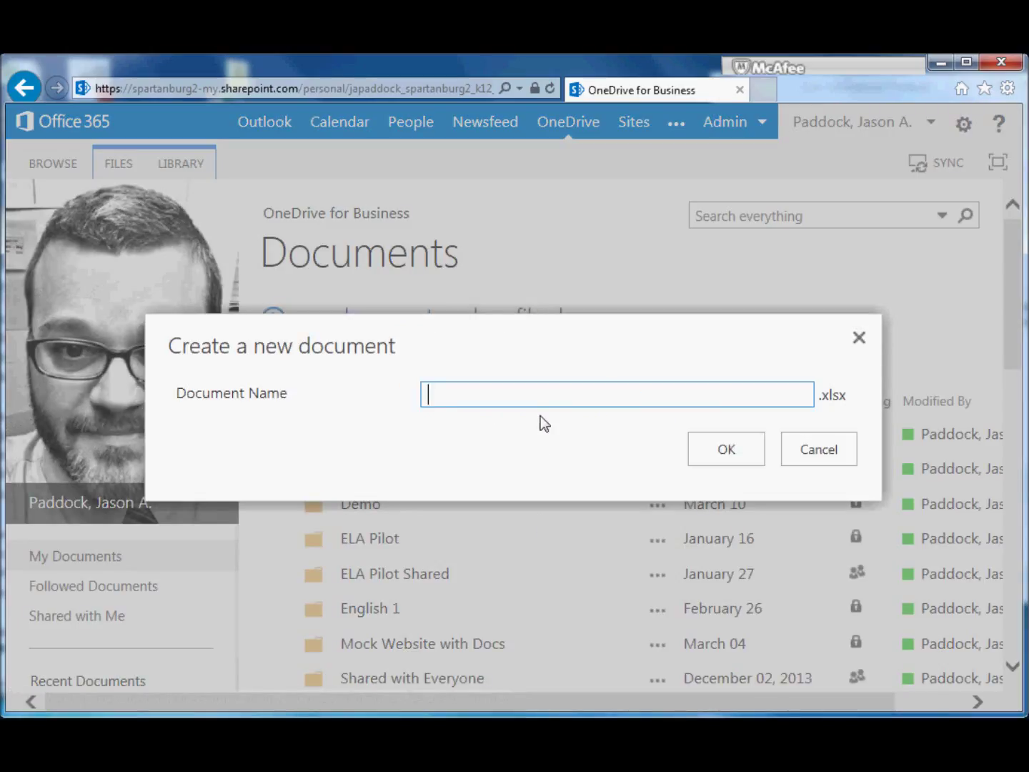
type("Test Delete")
left_click(702, 446)
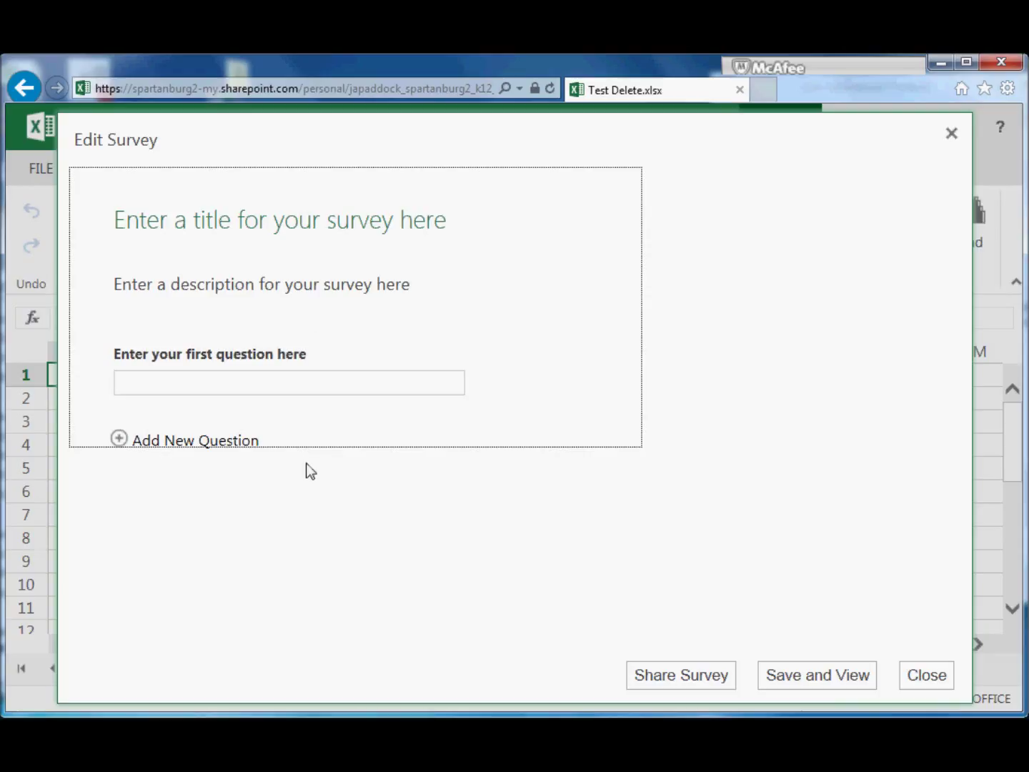
Title the survey 'Class Feedback' and delete the placeholder description
left_click(363, 221)
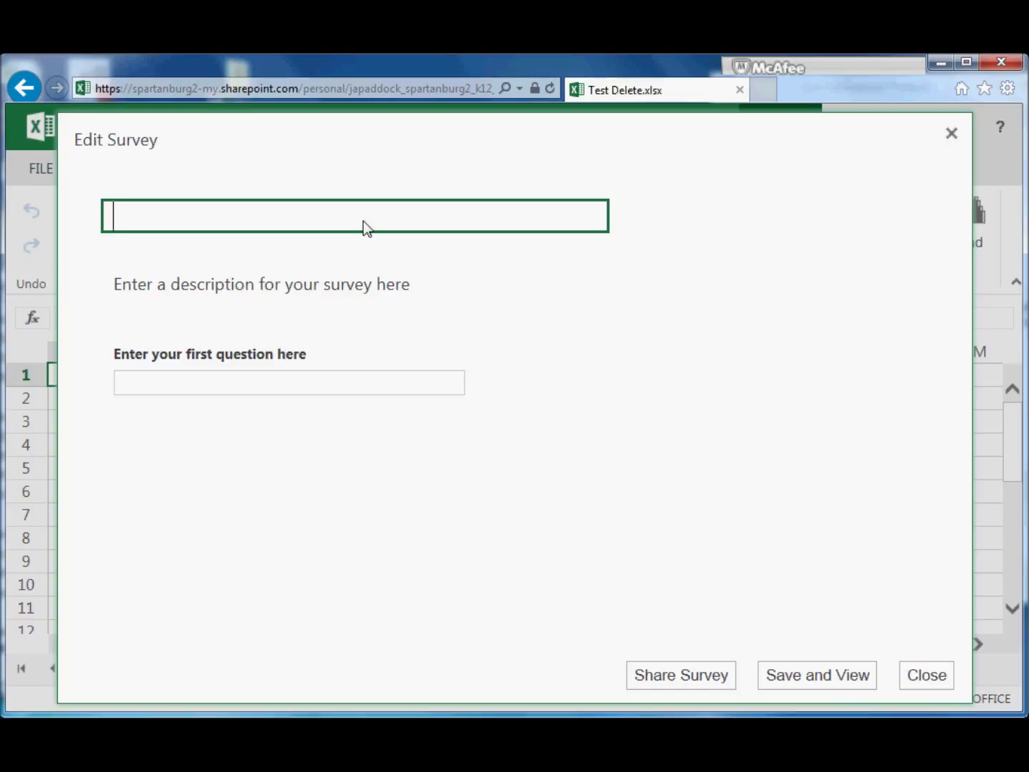
type("Class ")
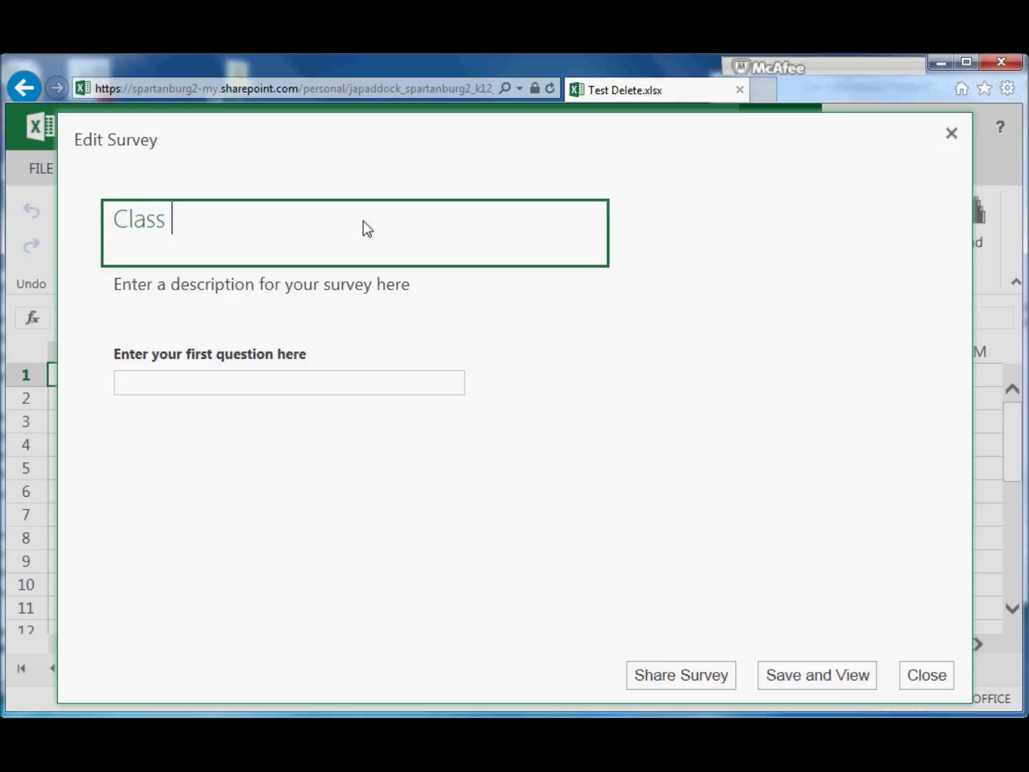
type("Feedback")
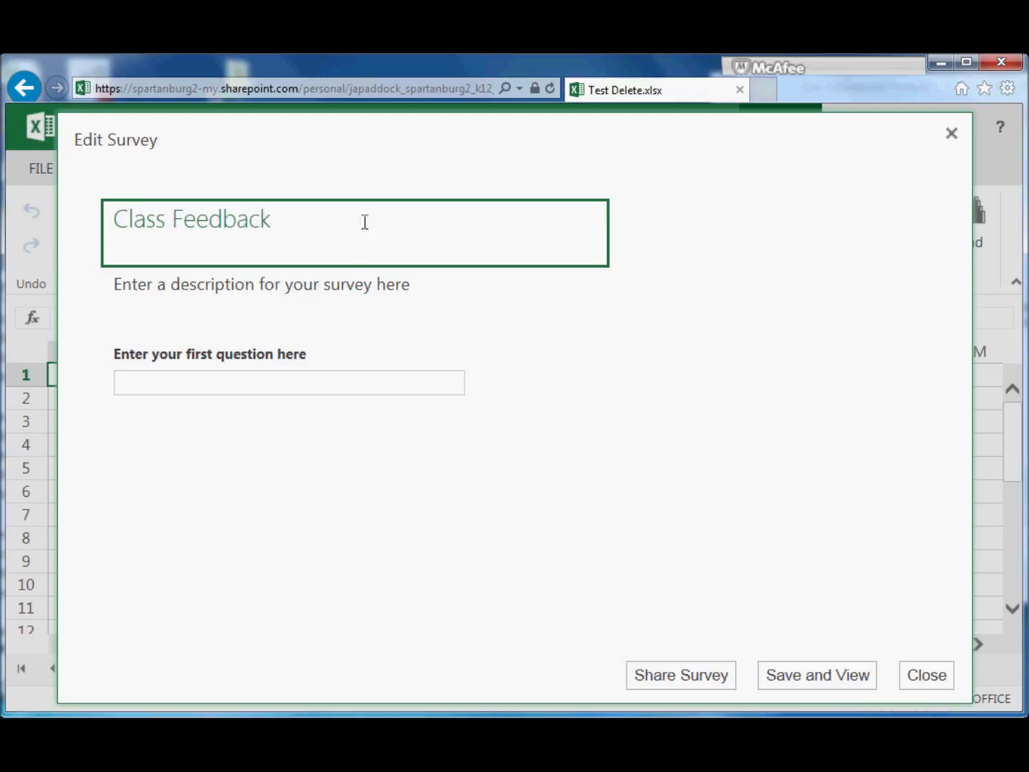
left_click(352, 290)
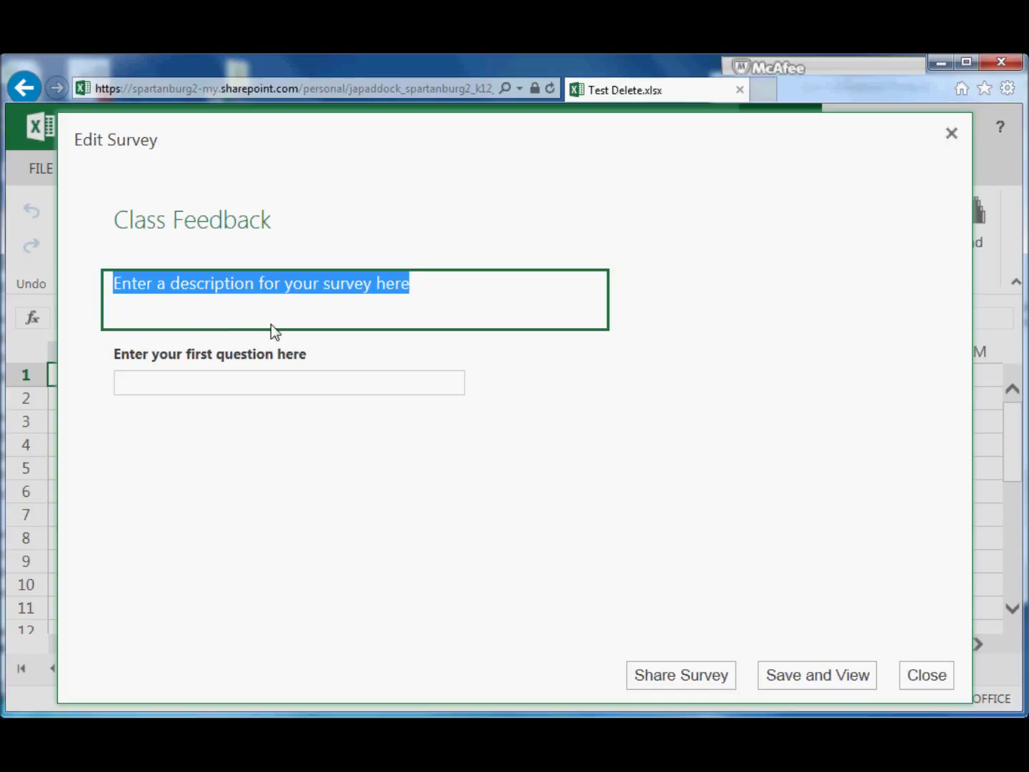
key("Delete")
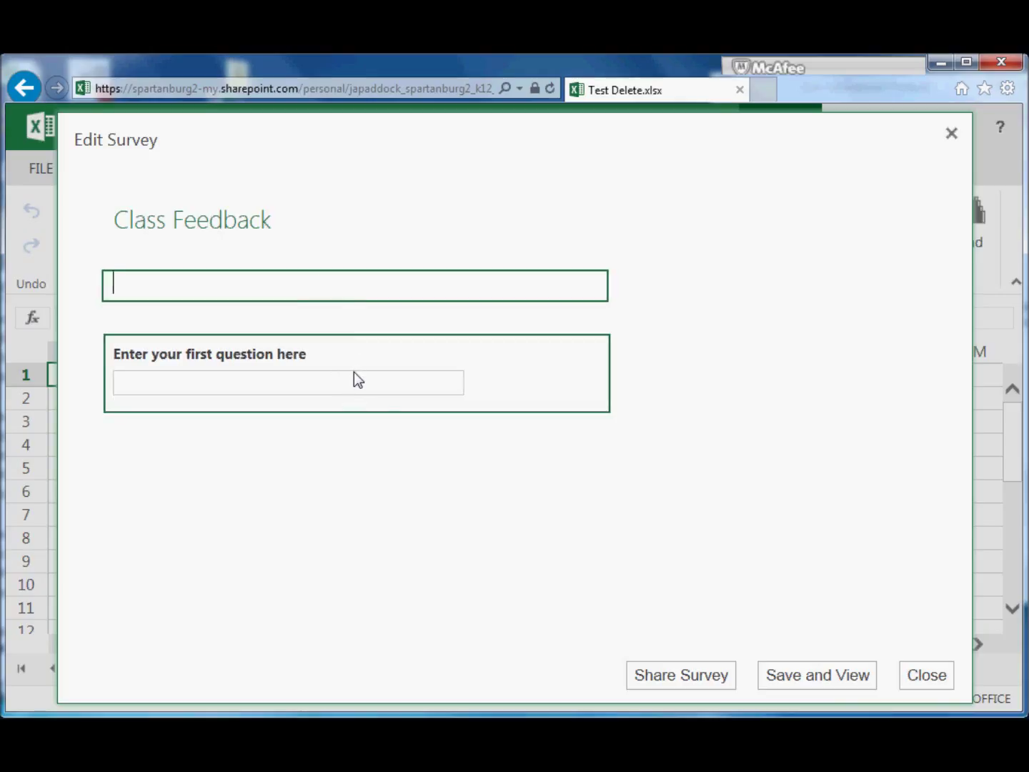
left_click(443, 361)
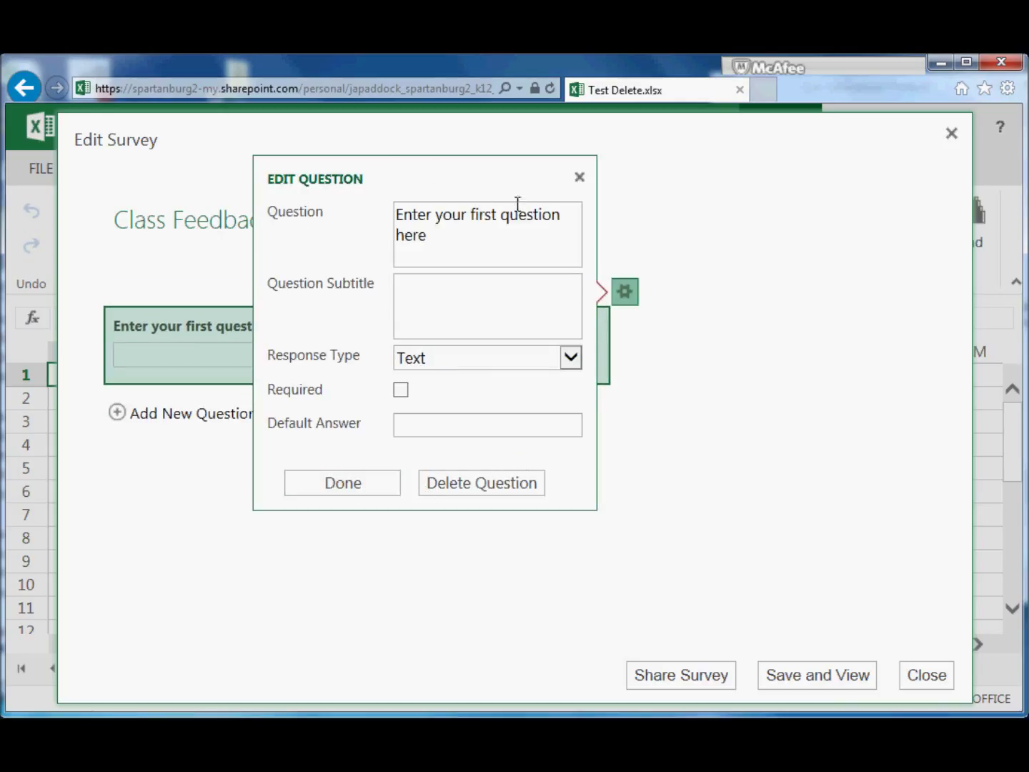
Replace the placeholder first question with 'What is your t-shirt size?'
left_click(440, 242)
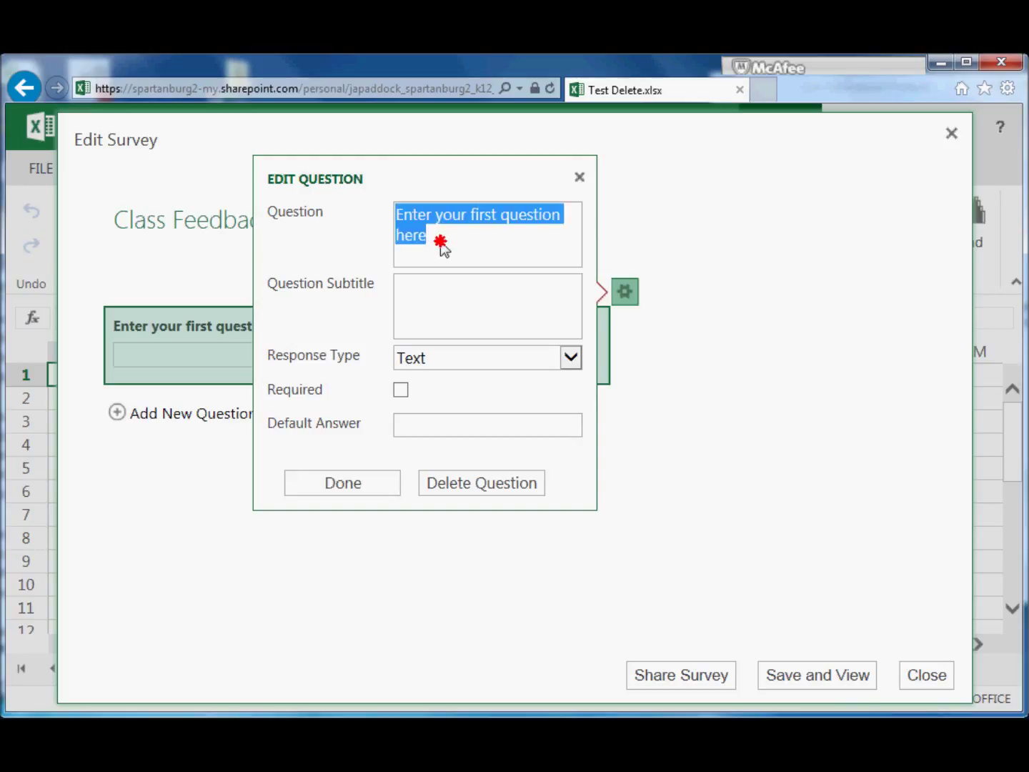
left_click(440, 243)
key("BackSpace")
key("BackSpace")
key("BackSpace")
key("BackSpace")
key("BackSpace")
key("BackSpace")
key("BackSpace")
key("BackSpace")
key("BackSpace")
key("BackSpace")
key("BackSpace")
key("BackSpace")
key("BackSpace")
key("BackSpace")
key("BackSpace")
key("BackSpace")
key("BackSpace")
key("BackSpace")
key("BackSpace")
key("BackSpace")
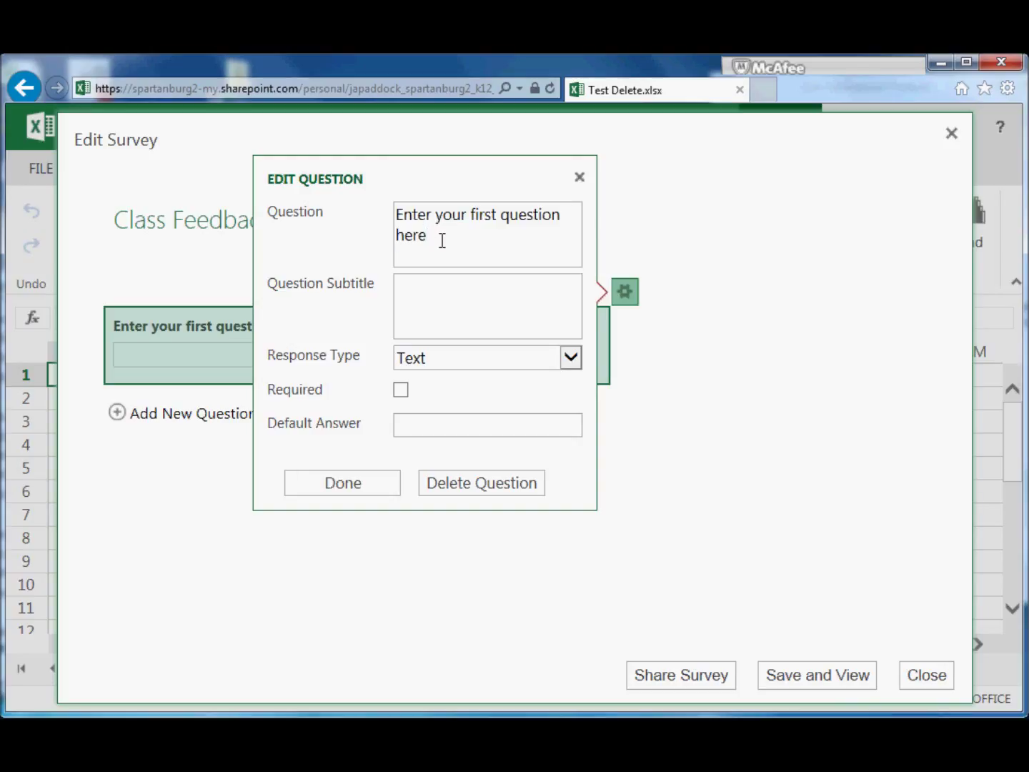
key("BackSpace")
key("BackSpace")
key("BackSpace")
key("BackSpace")
key("BackSpace")
key("BackSpace")
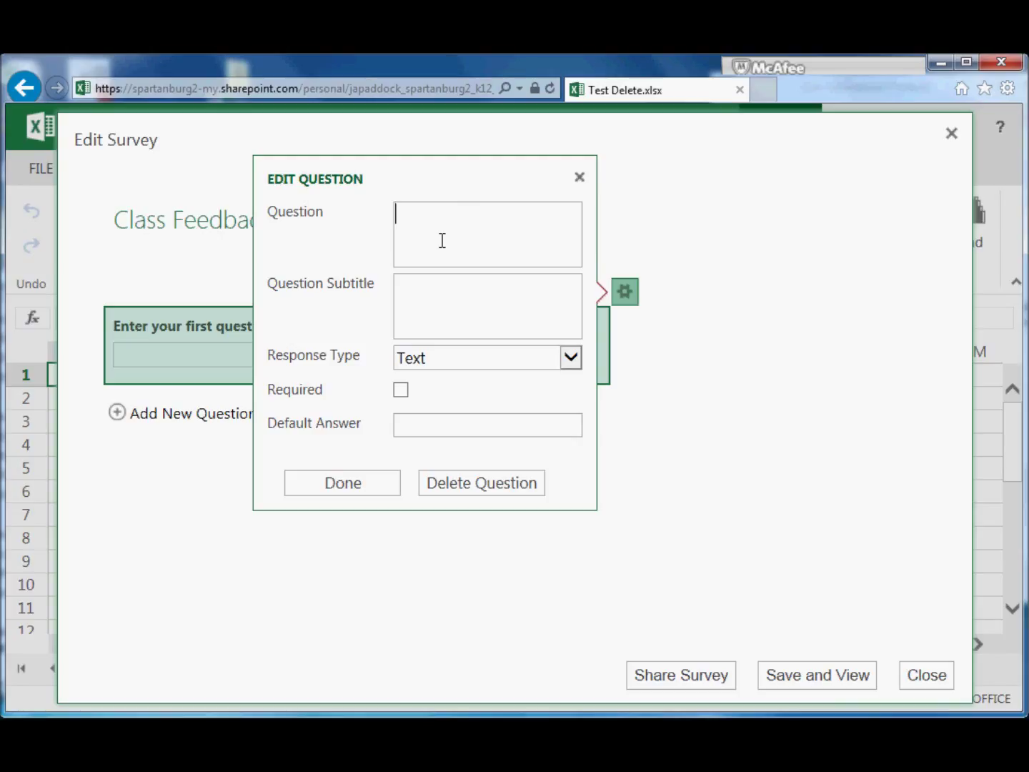
type("What is your t-shirt size")
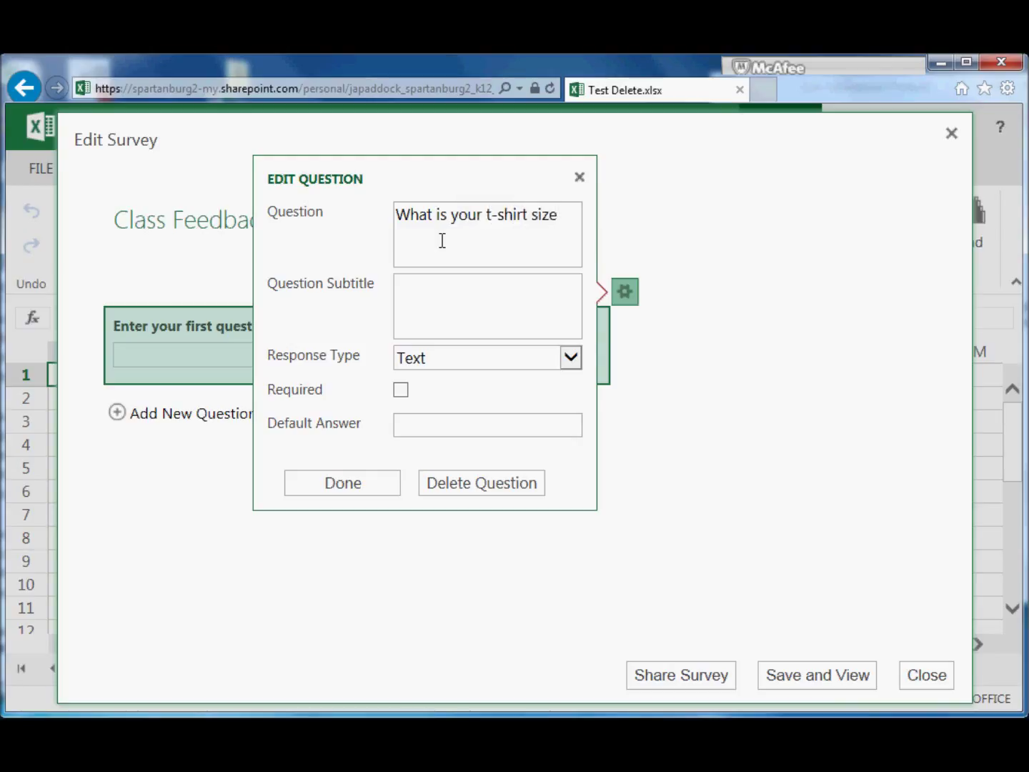
type("?")
left_click(486, 300)
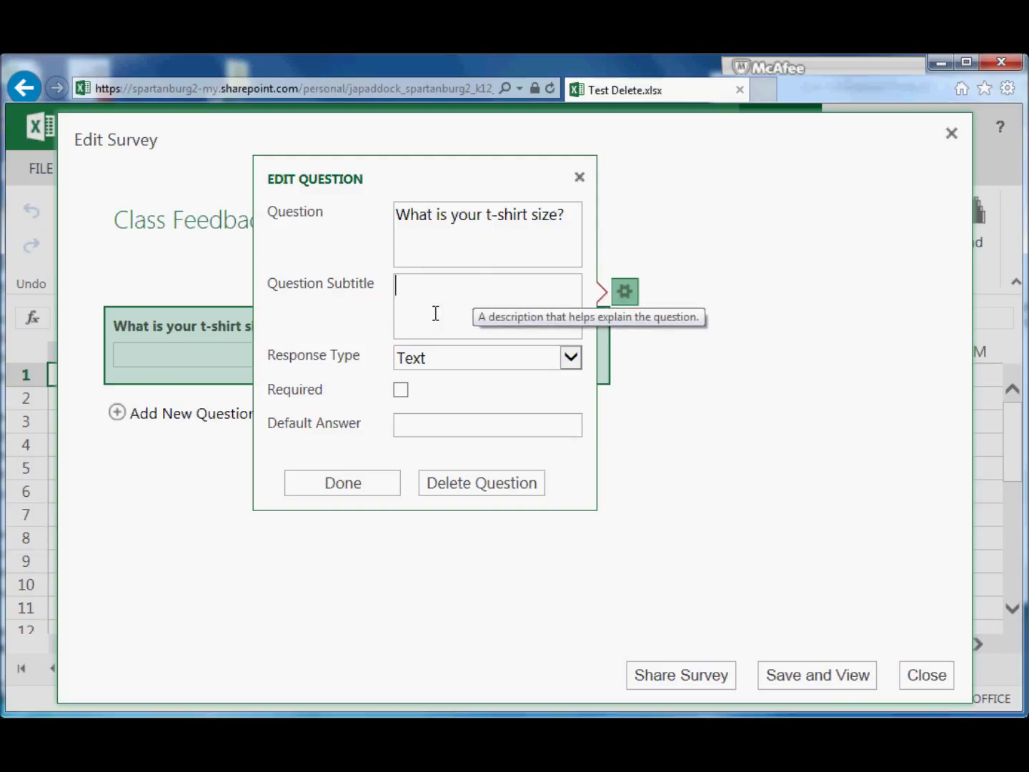
Set the question's response type to Paragraph Text
left_click(569, 360)
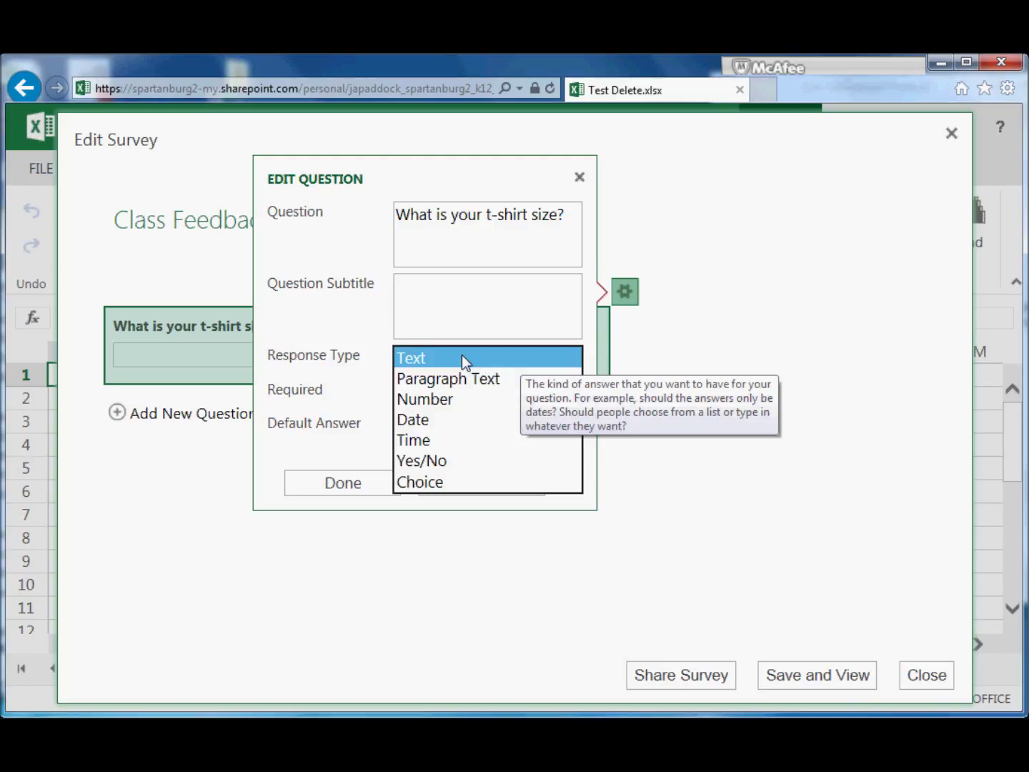
left_click(462, 381)
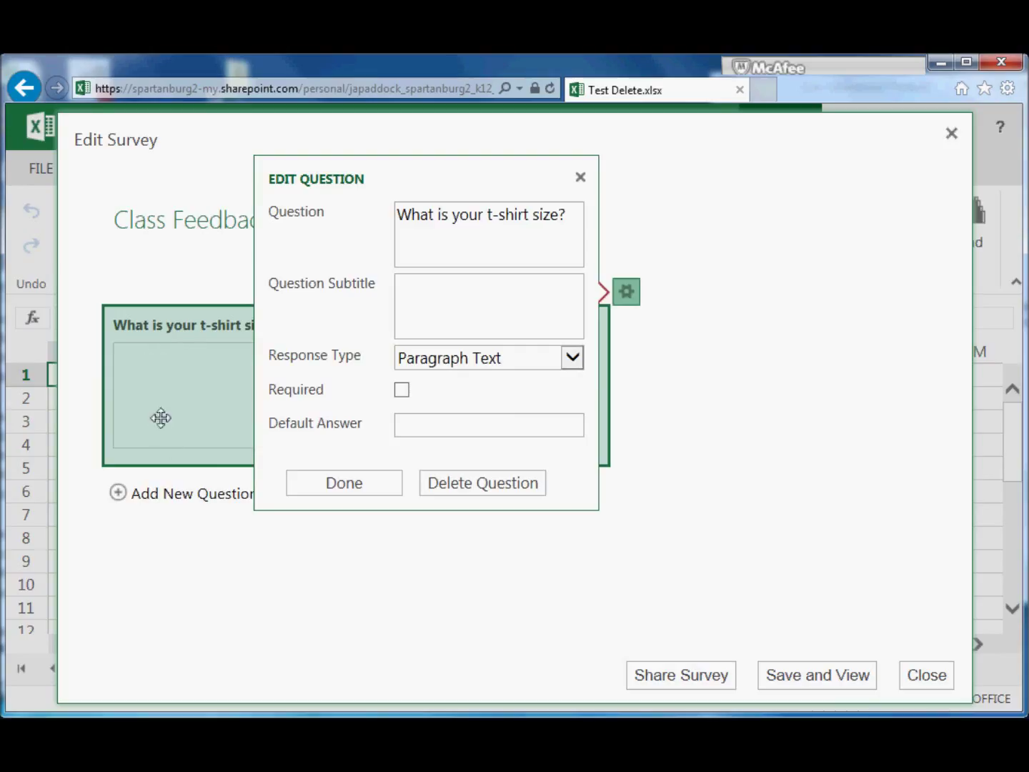
left_click(571, 357)
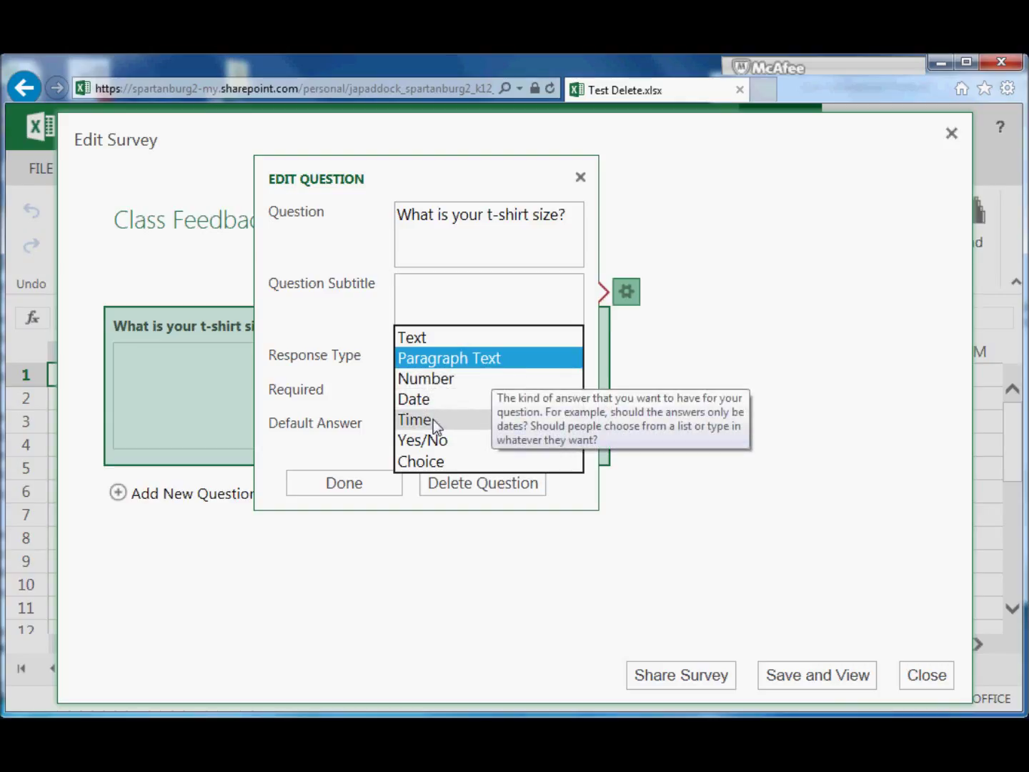
Make it a Choice question with options Small, Medium, Large and Extra Large
left_click(431, 462)
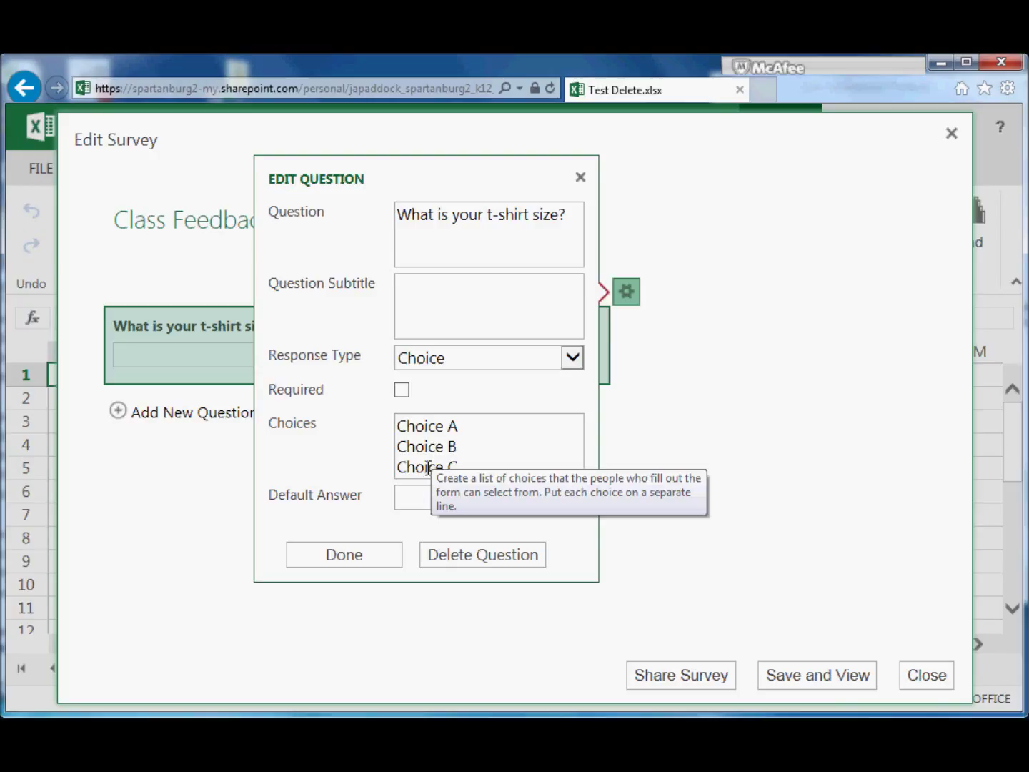
key("ctrl+a")
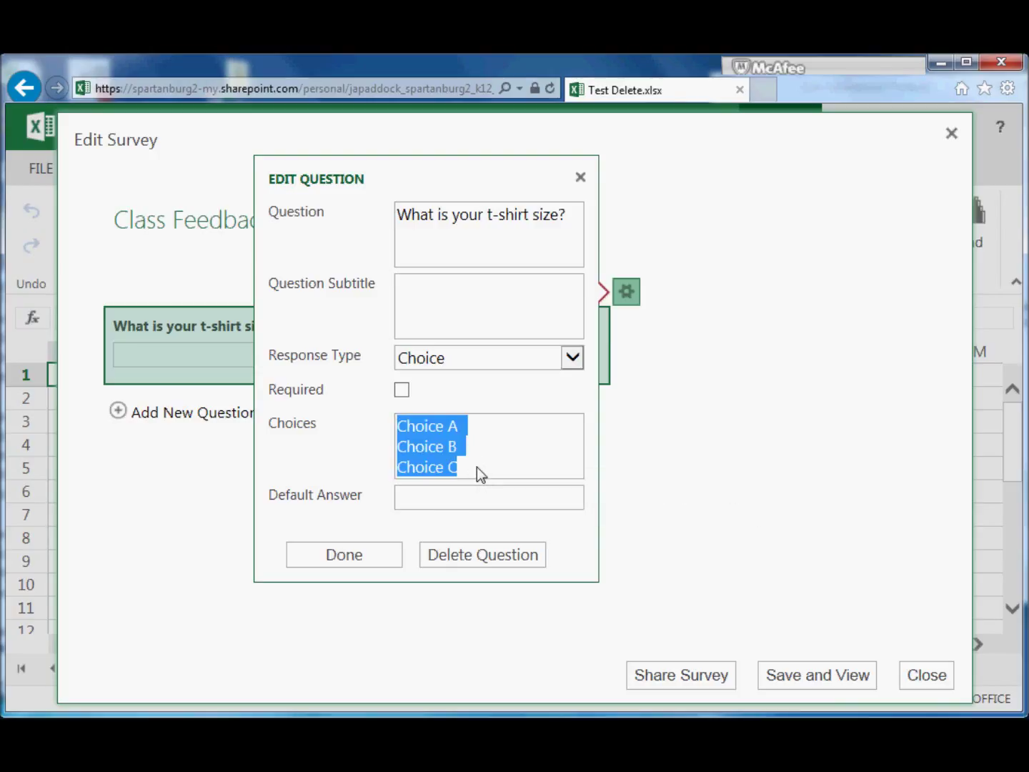
key("Delete")
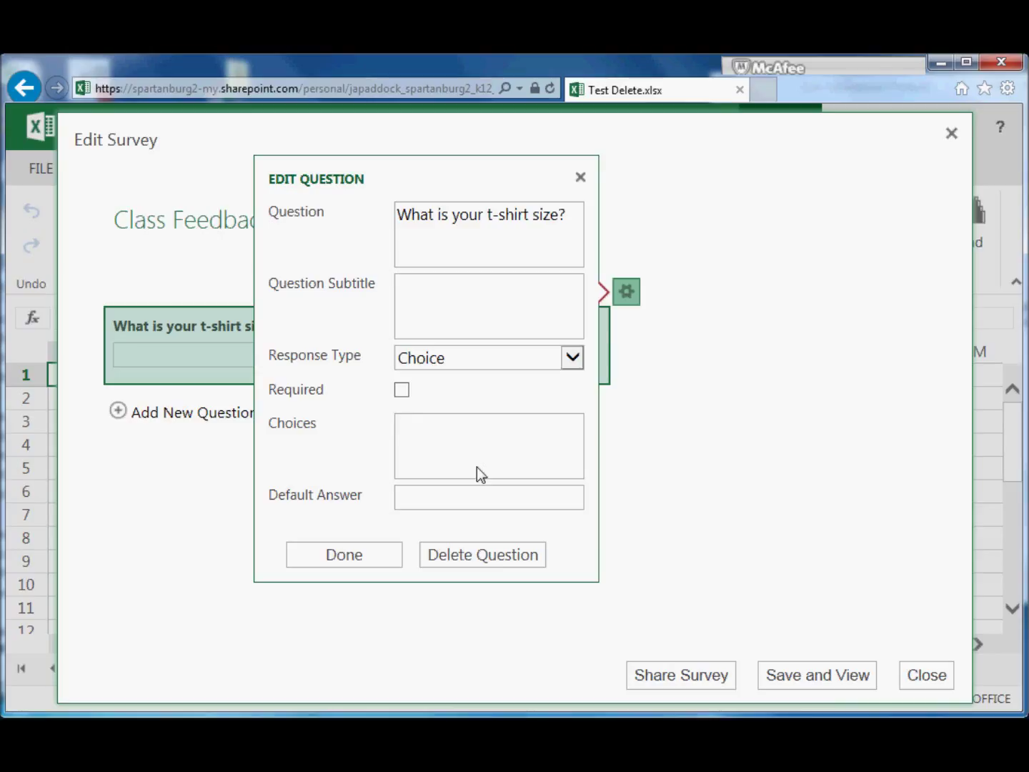
type("Small")
key("Return")
type("Medium")
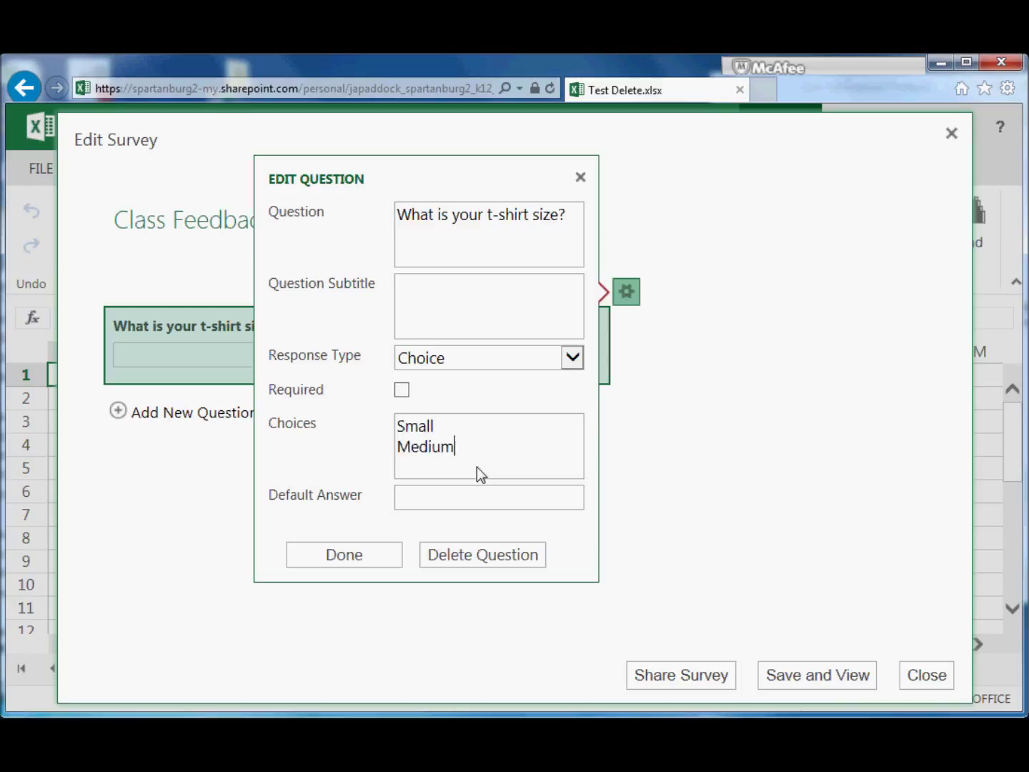
key("Return")
type("Large")
key("Return")
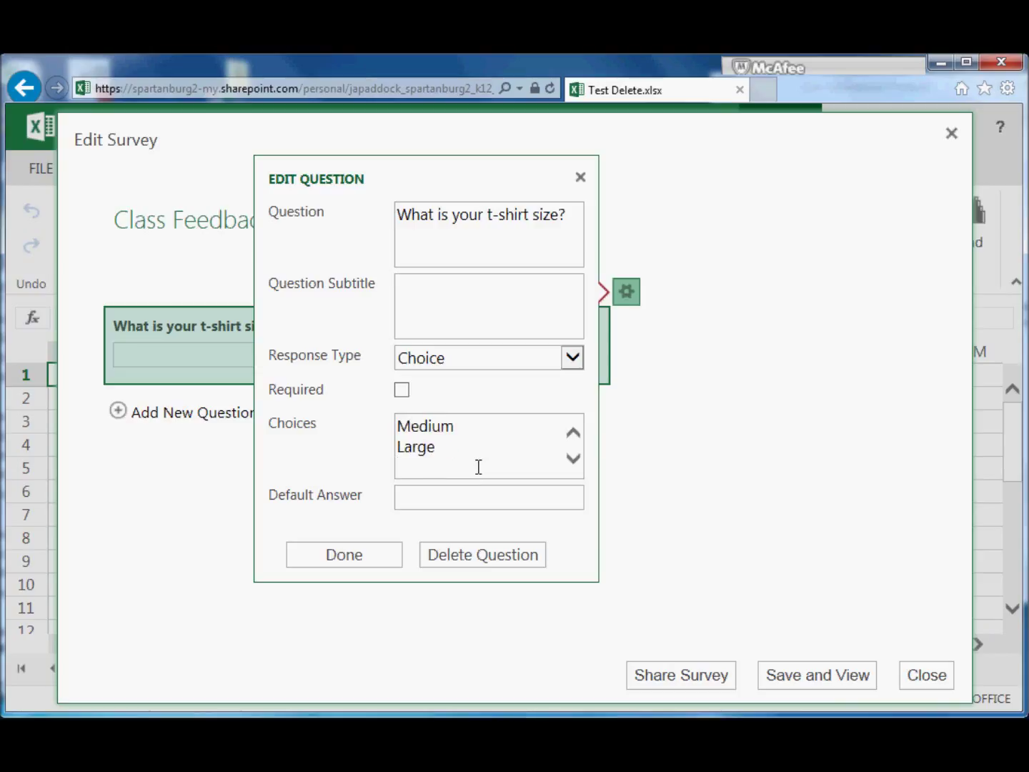
type("X")
key("BackSpace")
type("Extra Large")
Mark the t-shirt size question as required and finish editing it
mouse_move(336, 499)
left_click(403, 391)
left_click(346, 551)
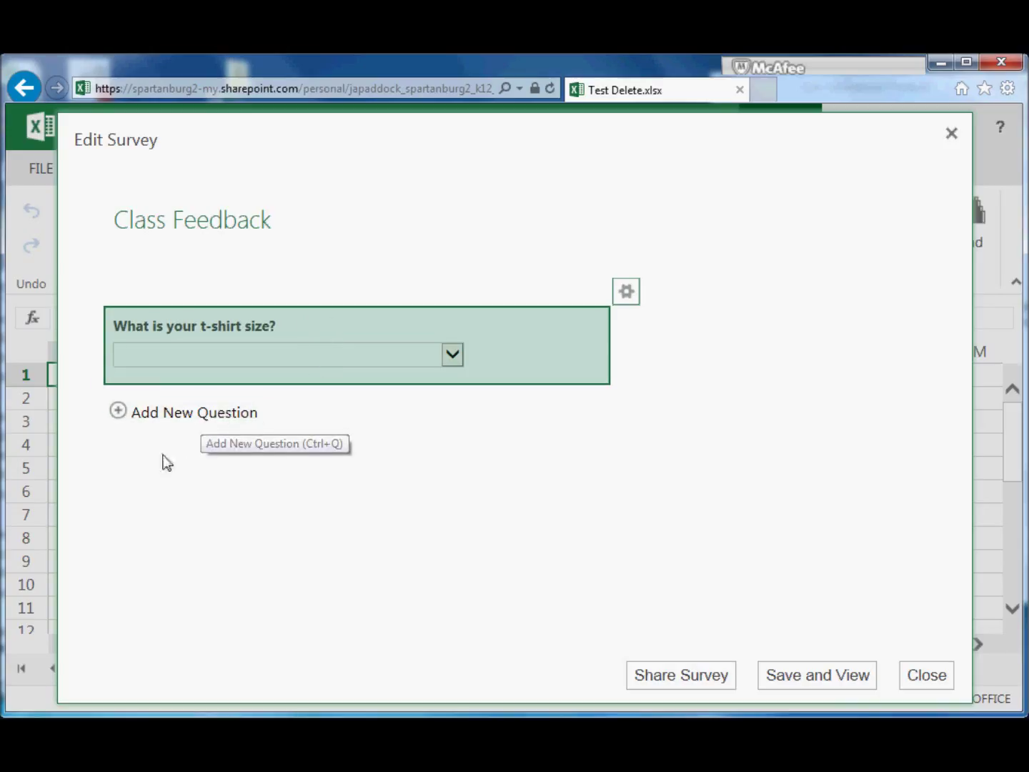
Add a second survey question titled 'Name'
left_click(139, 418)
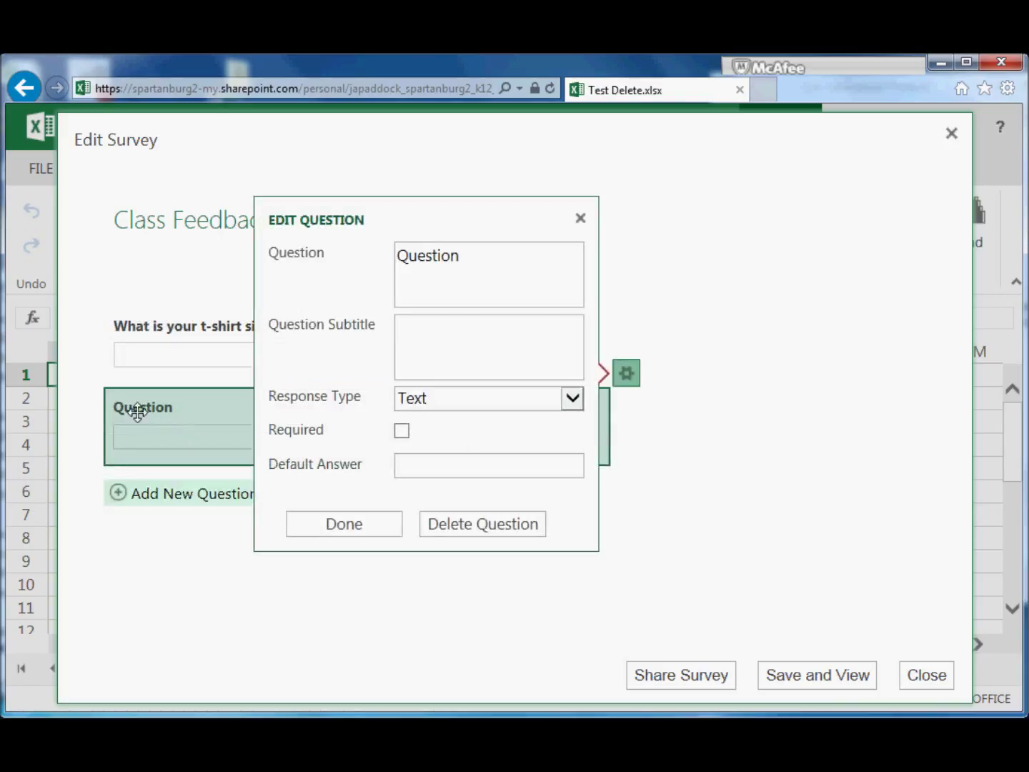
double_click(468, 253)
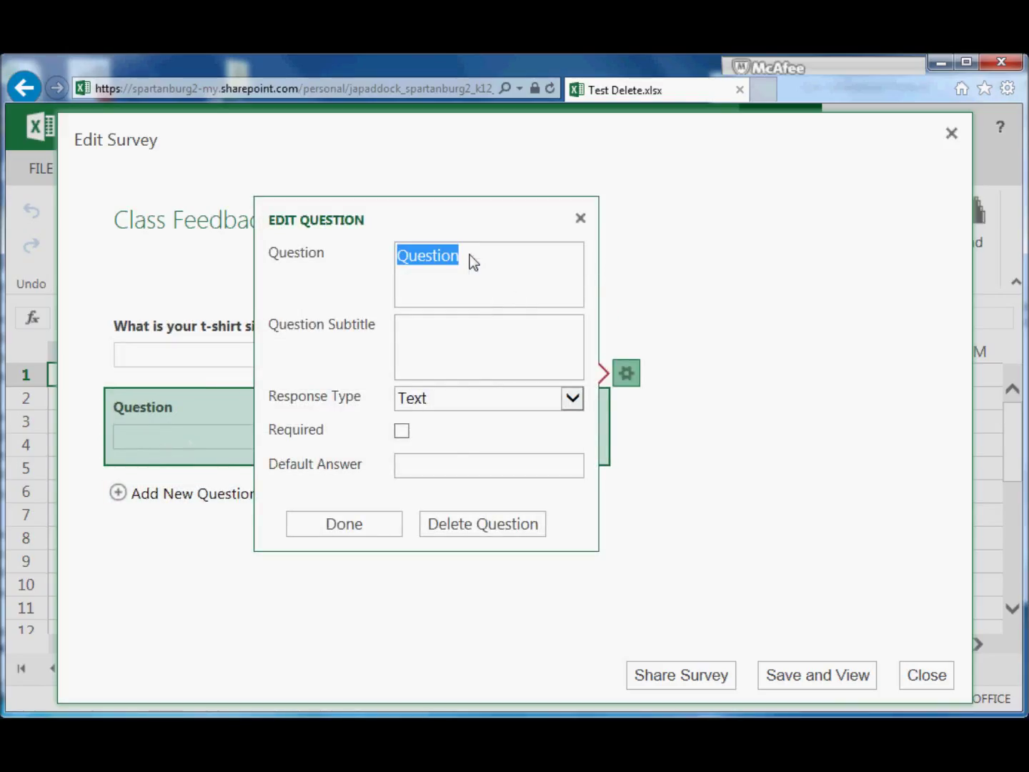
type("Name")
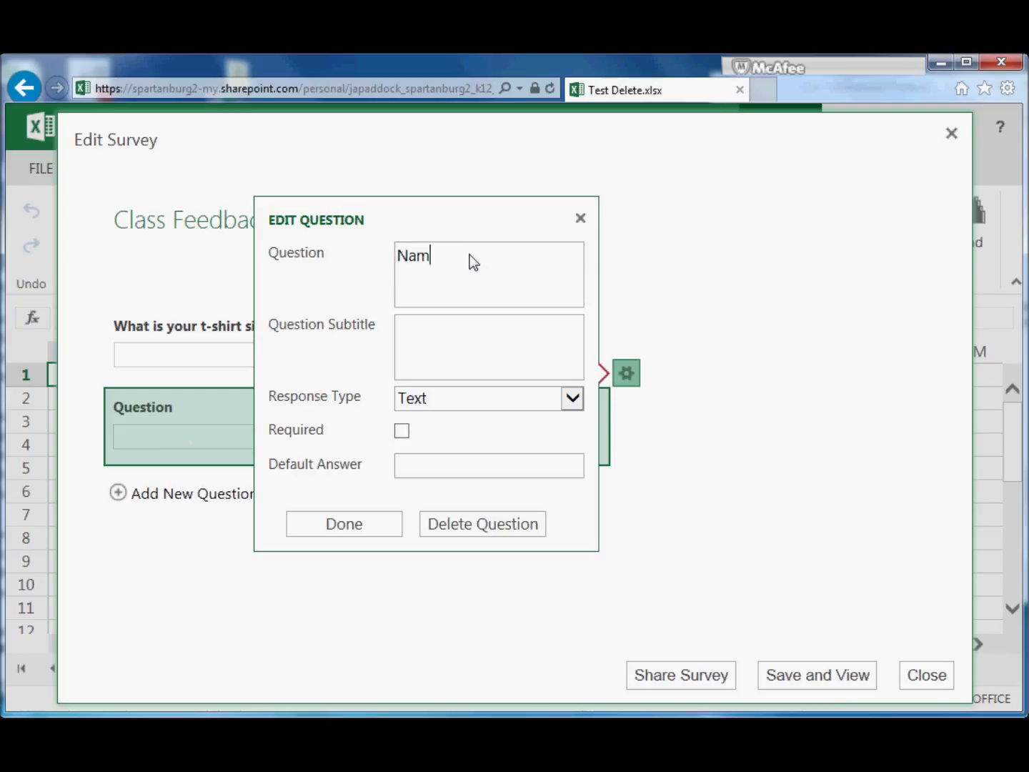
Subtitle it 'Please put your last name first, a comma, and then your first name' plus an example
left_click(453, 334)
type("Pl")
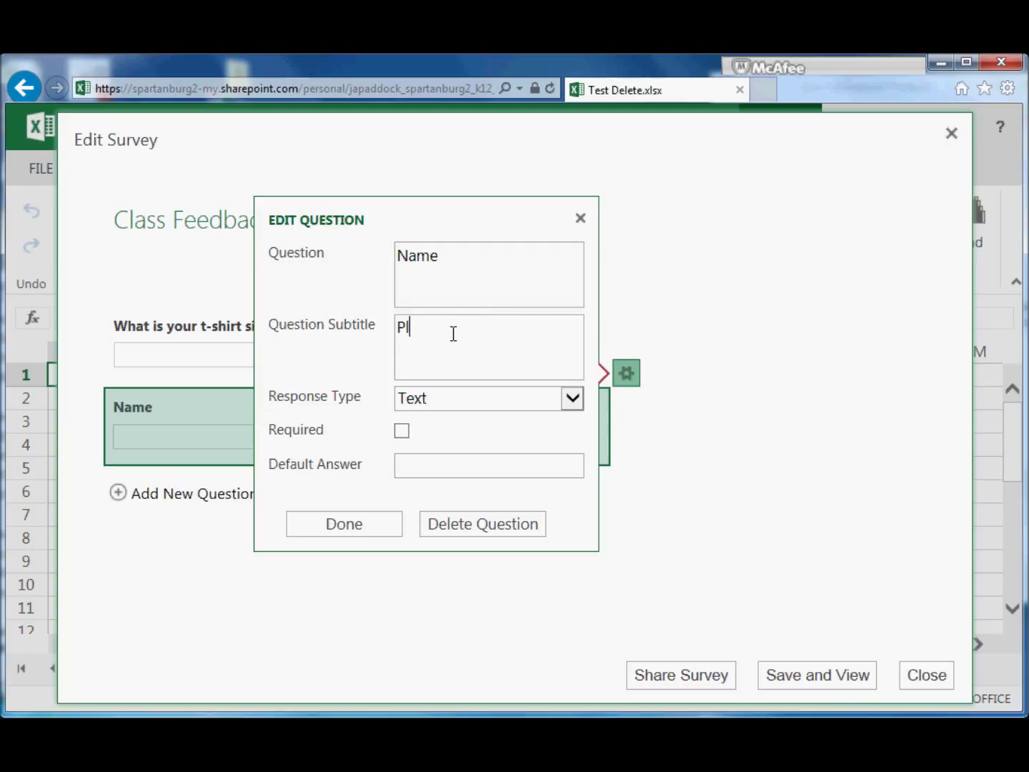
type("ease put your last na")
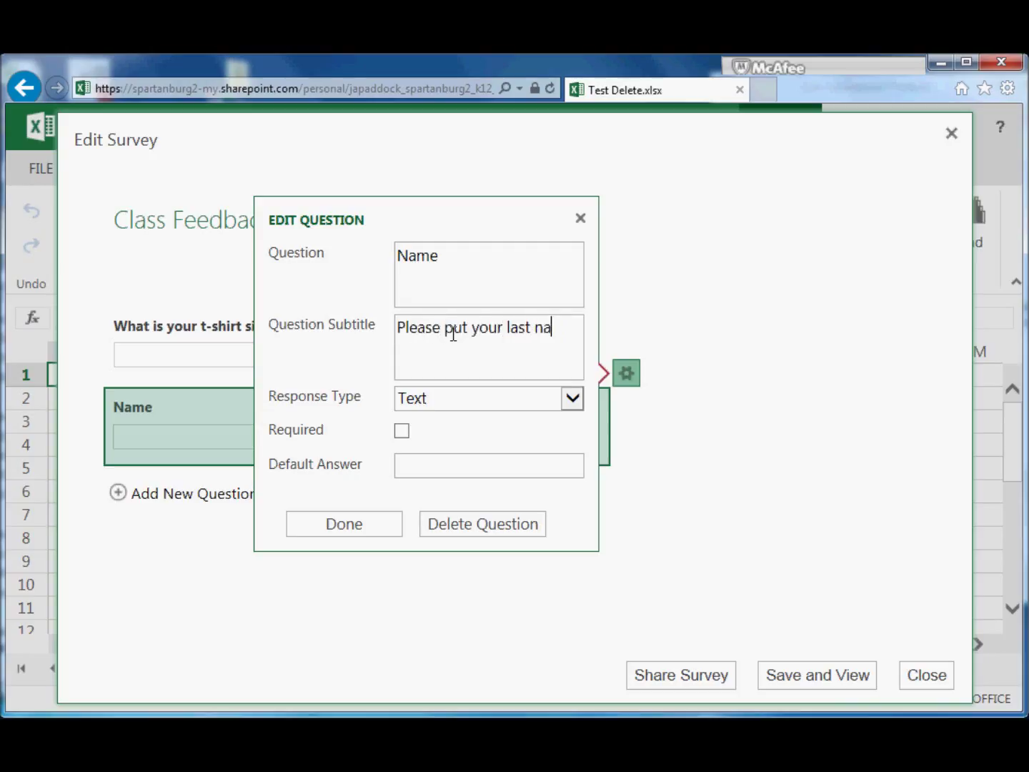
type("me first, a comma, and th")
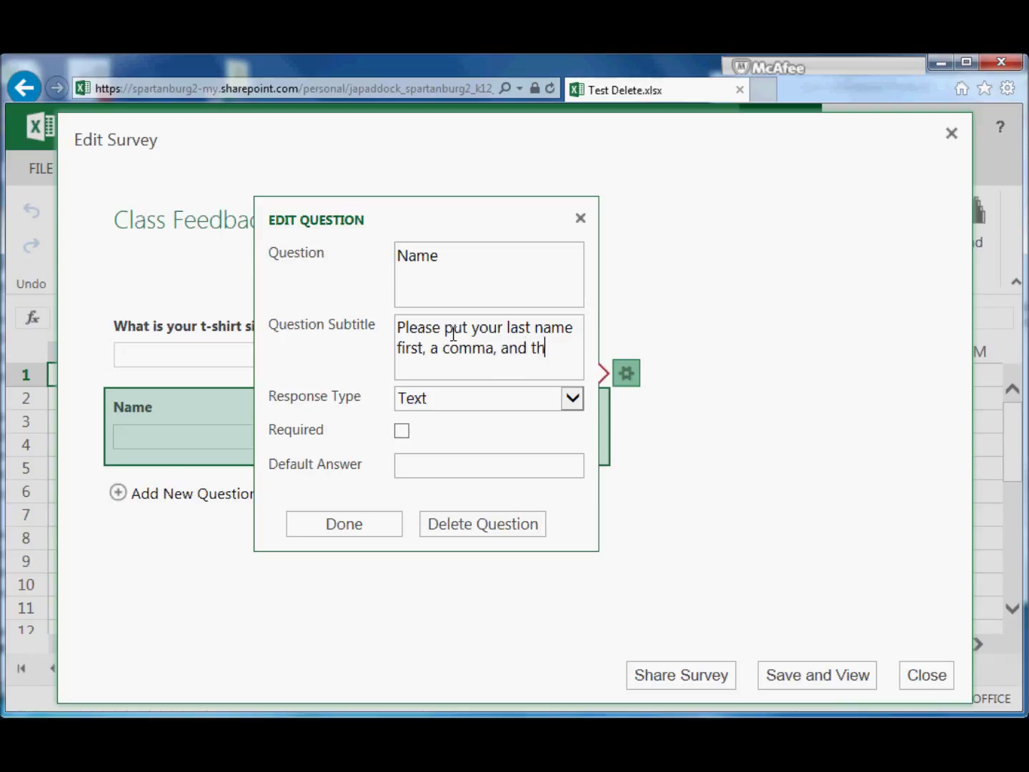
type("en your first a")
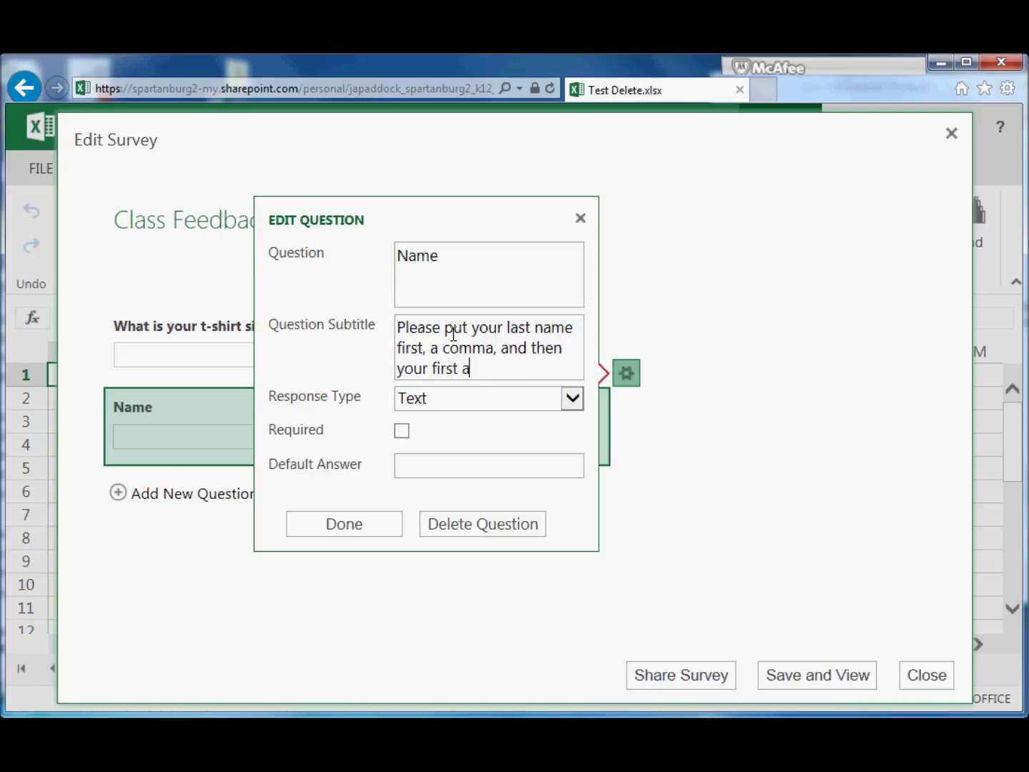
key("BackSpace")
type("name. Example: Smi")
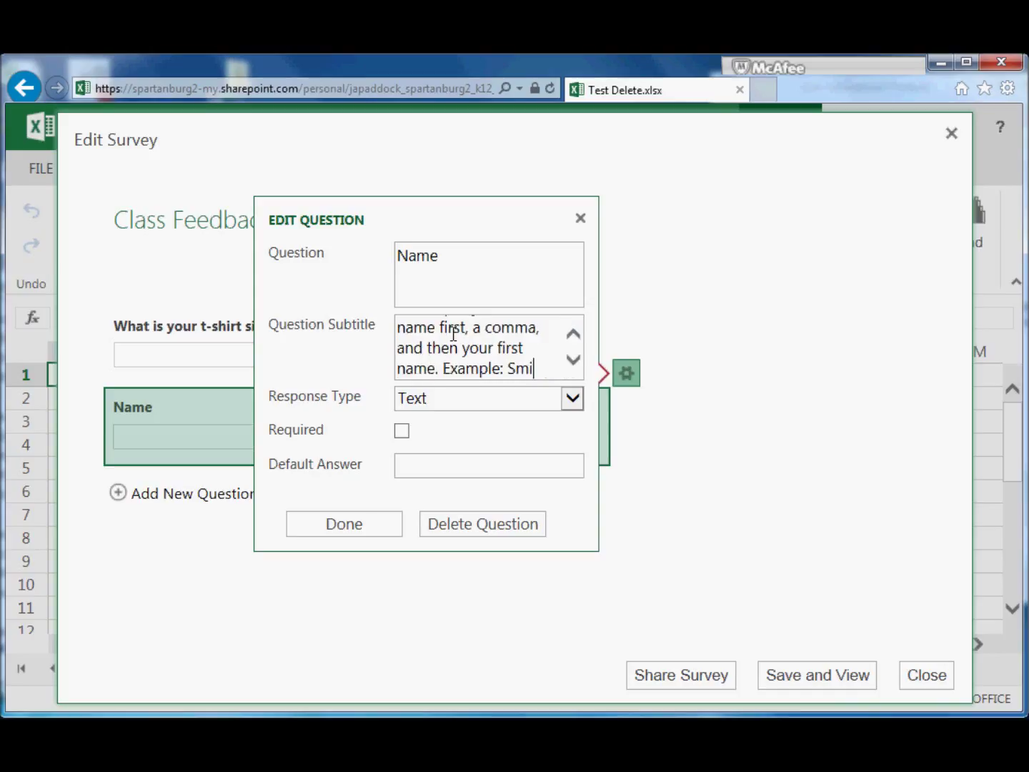
type("th, Michael")
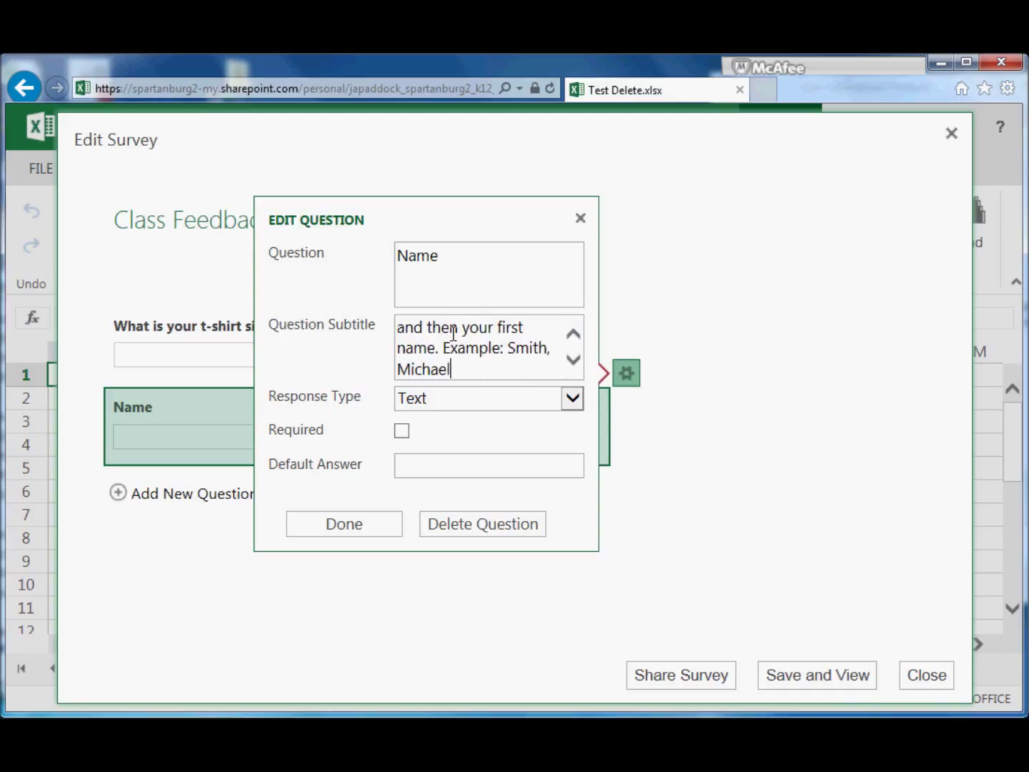
Keep the Name answer type as Text and make the question required
left_click(573, 400)
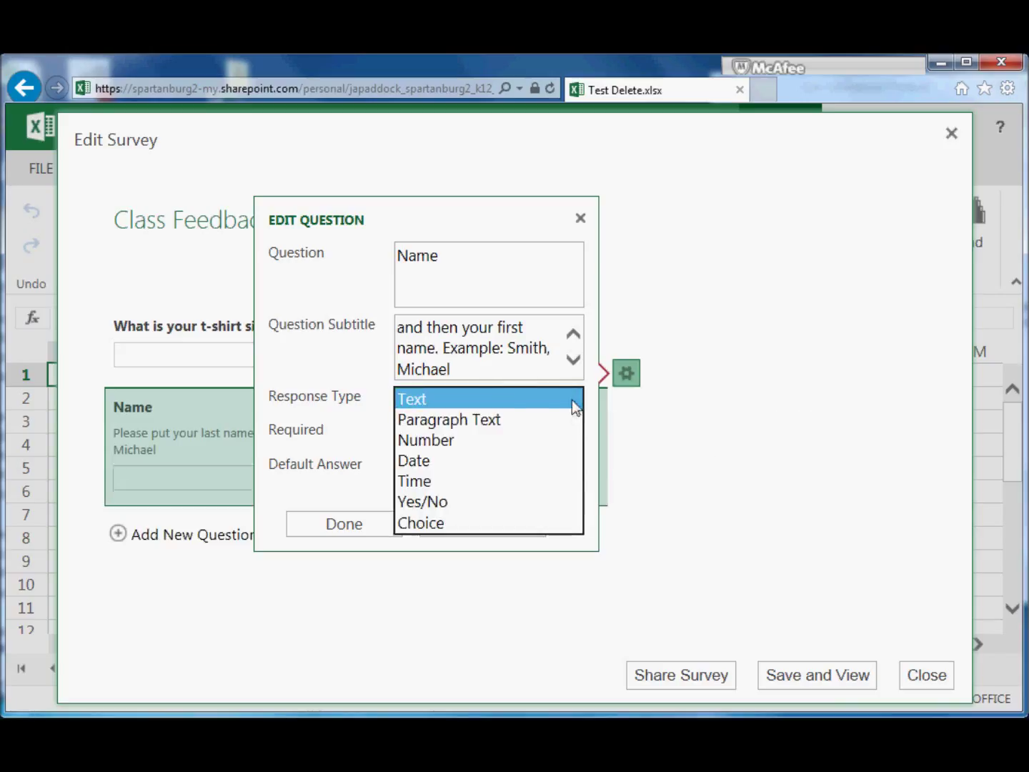
left_click(488, 398)
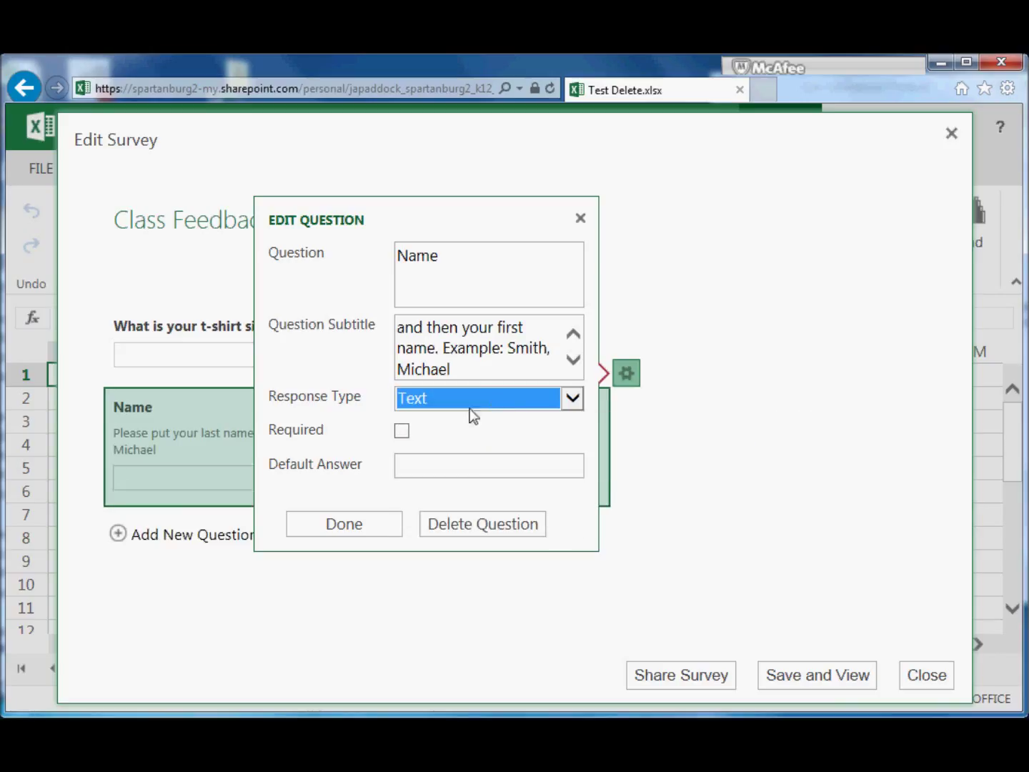
left_click(402, 430)
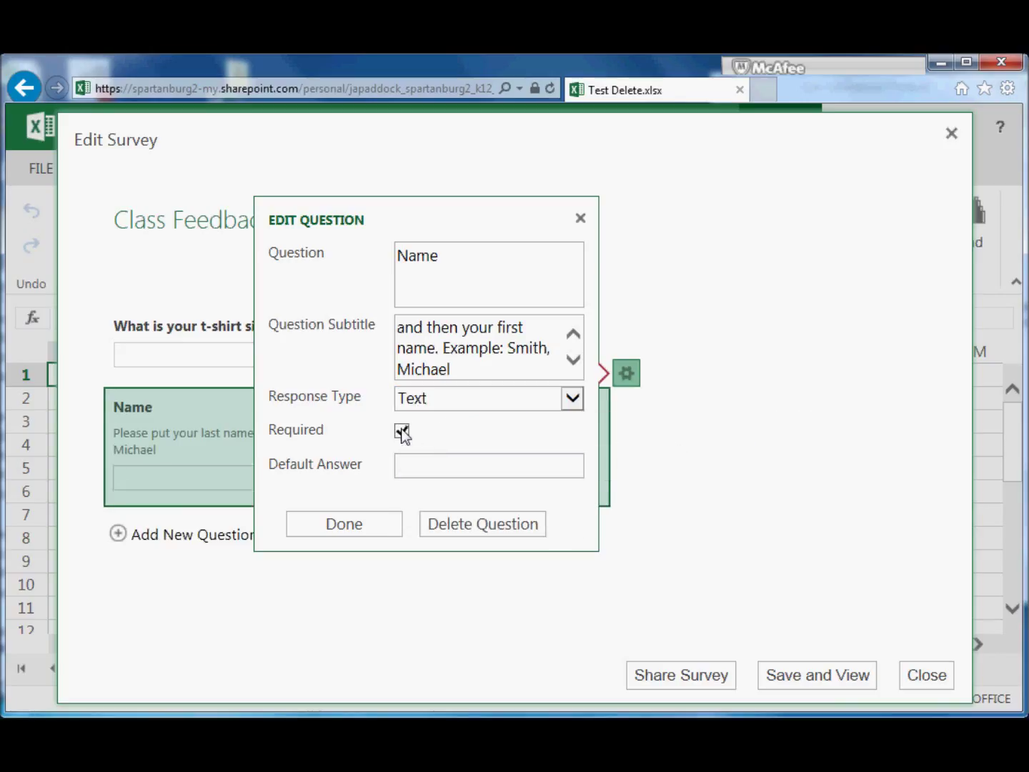
left_click(350, 526)
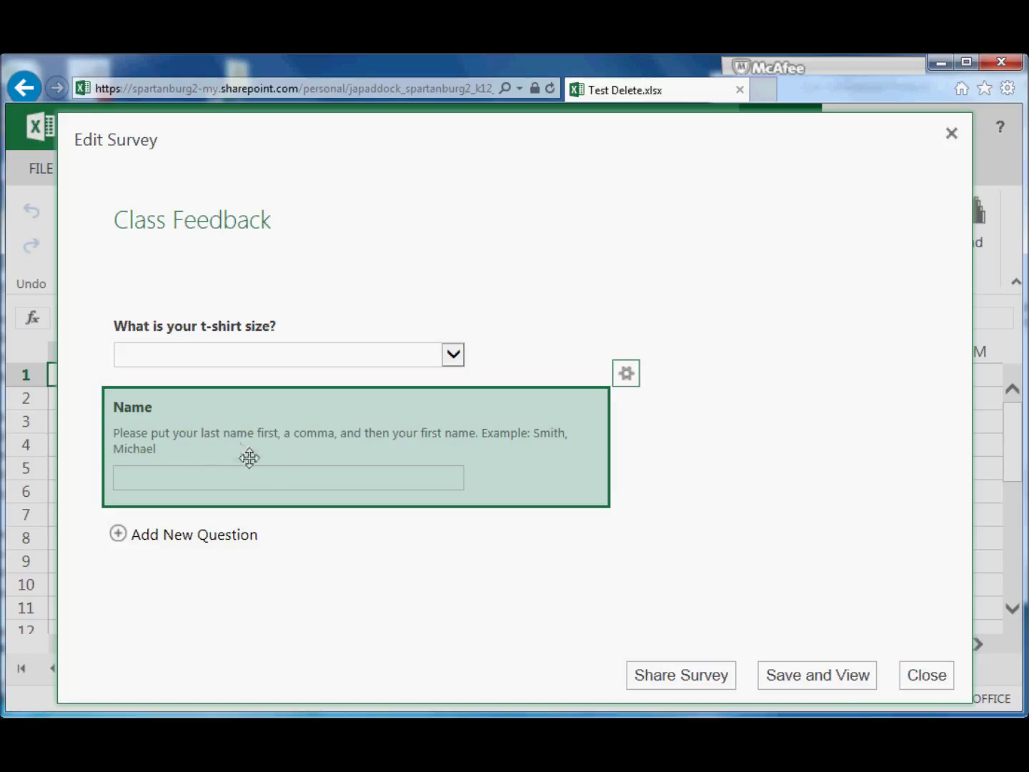
Add a question reading 'What places would you like to go on our field trip and why?'
left_click(224, 535)
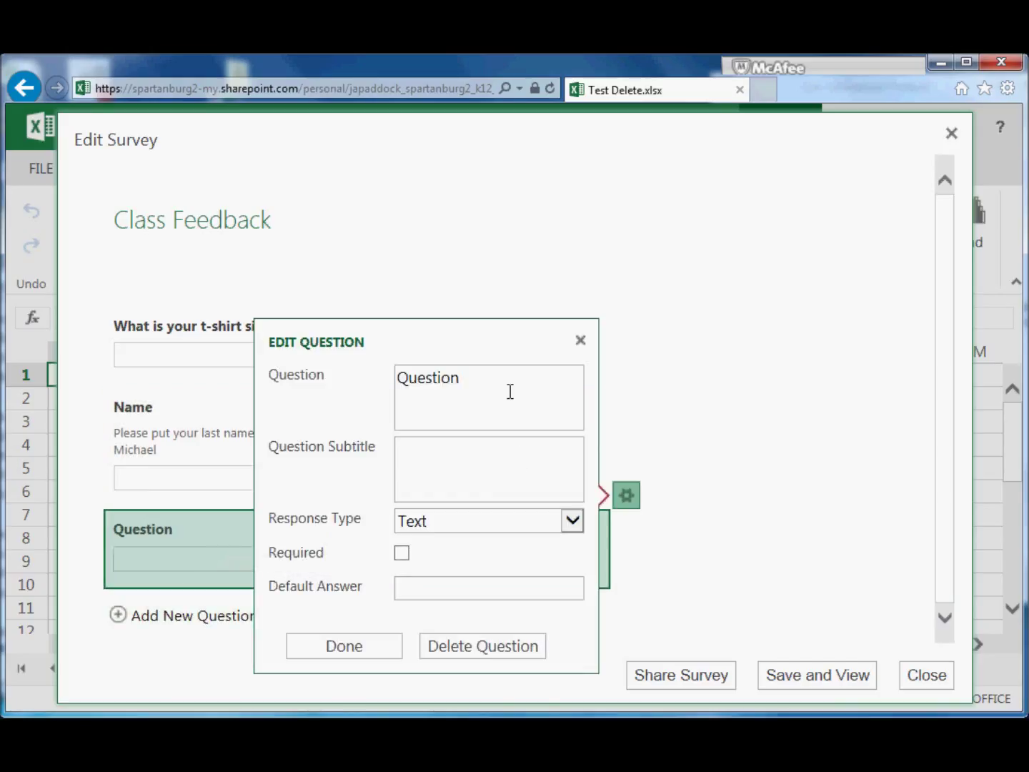
double_click(509, 391)
type("What places wou")
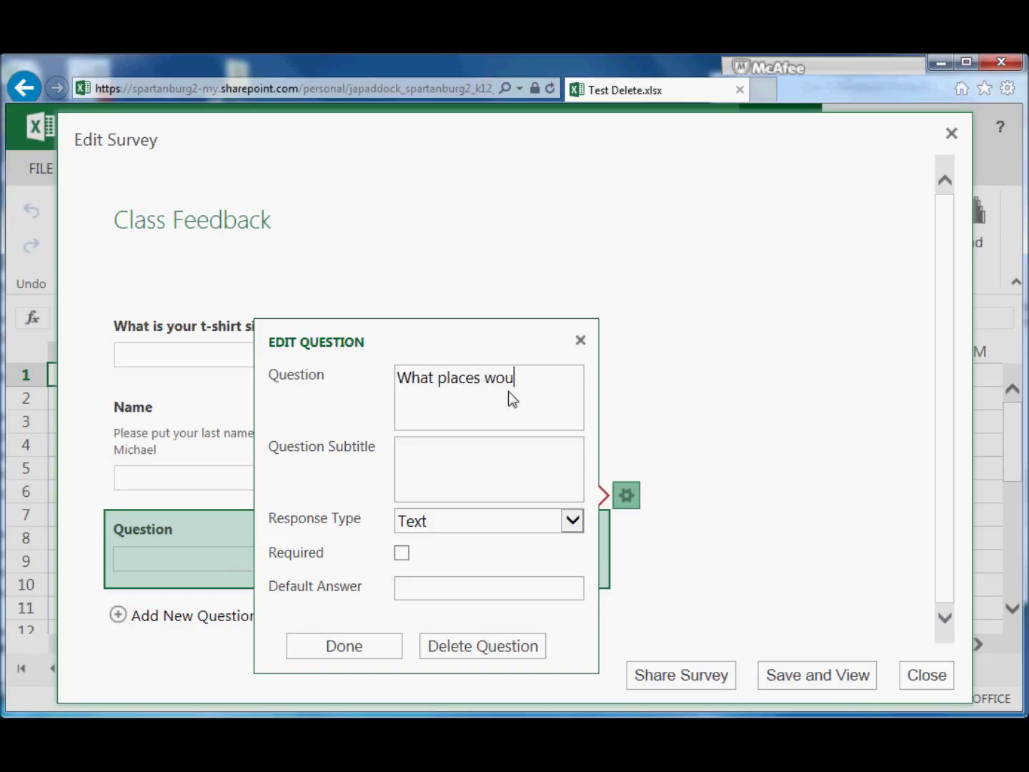
type("ld you like to go ")
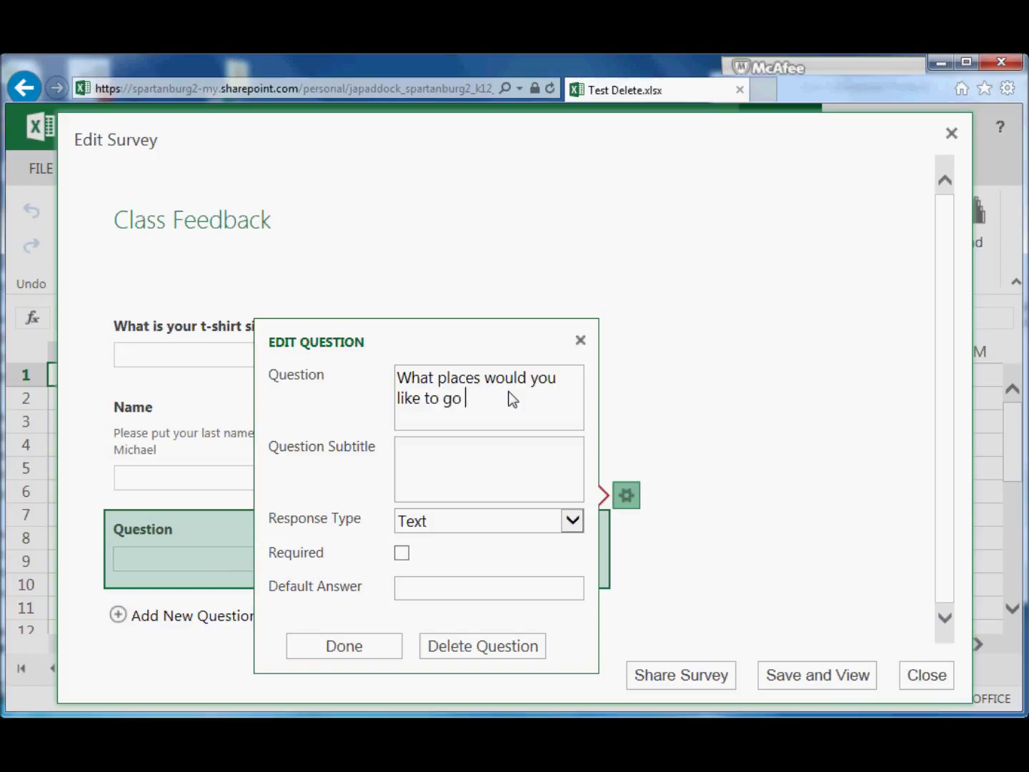
type("on our field trip and wh")
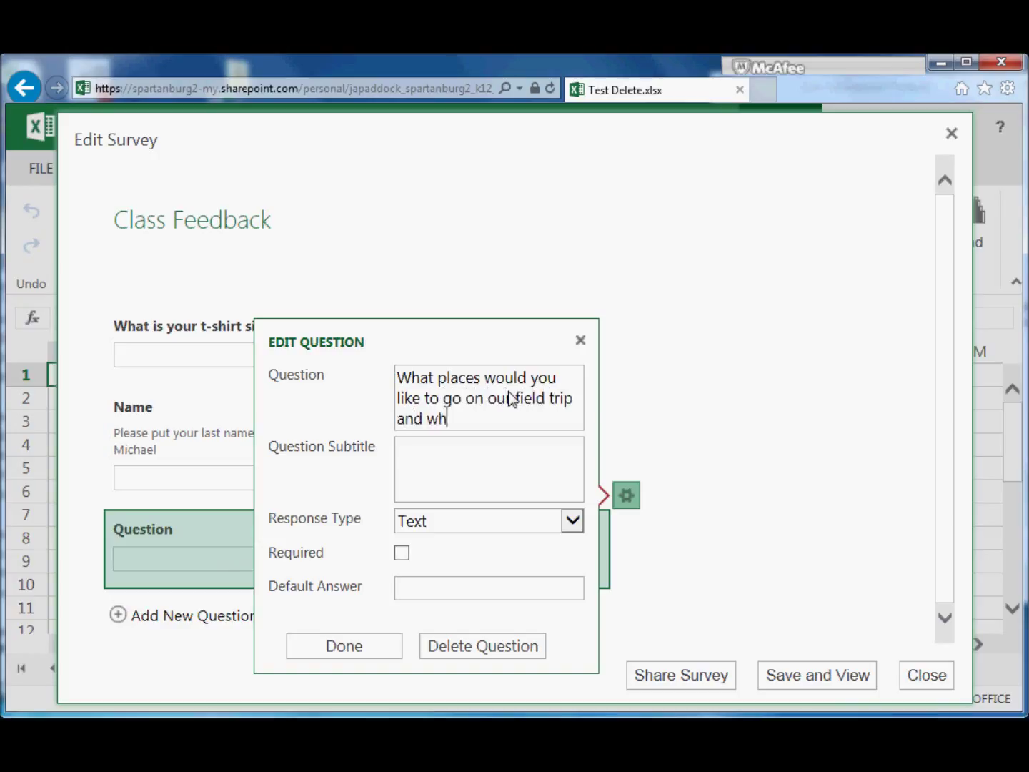
type("y?")
Set the field-trip question's response type to Paragraph Text and finish editing it
left_click(532, 528)
key("Escape")
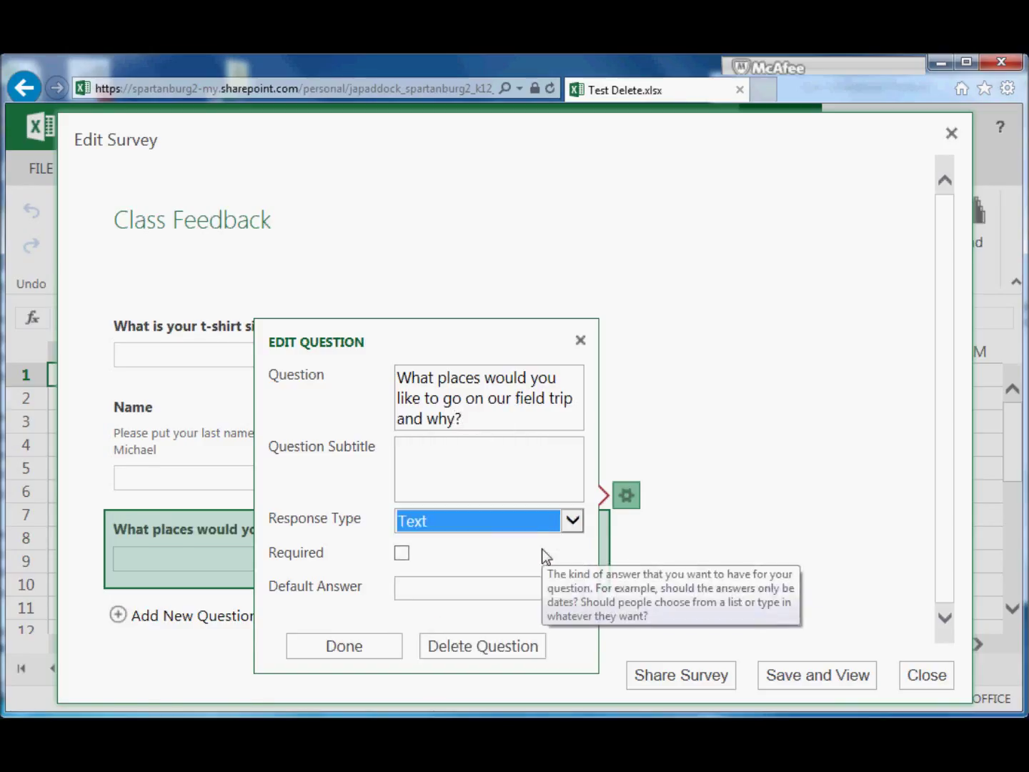
key("Down")
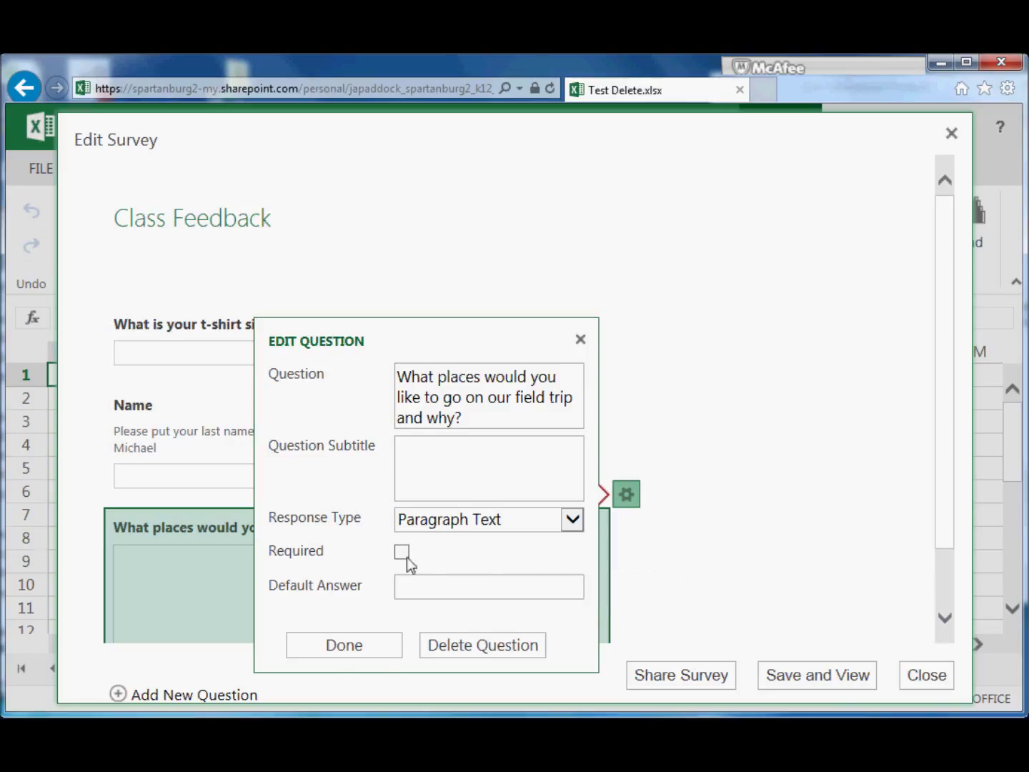
left_click(351, 647)
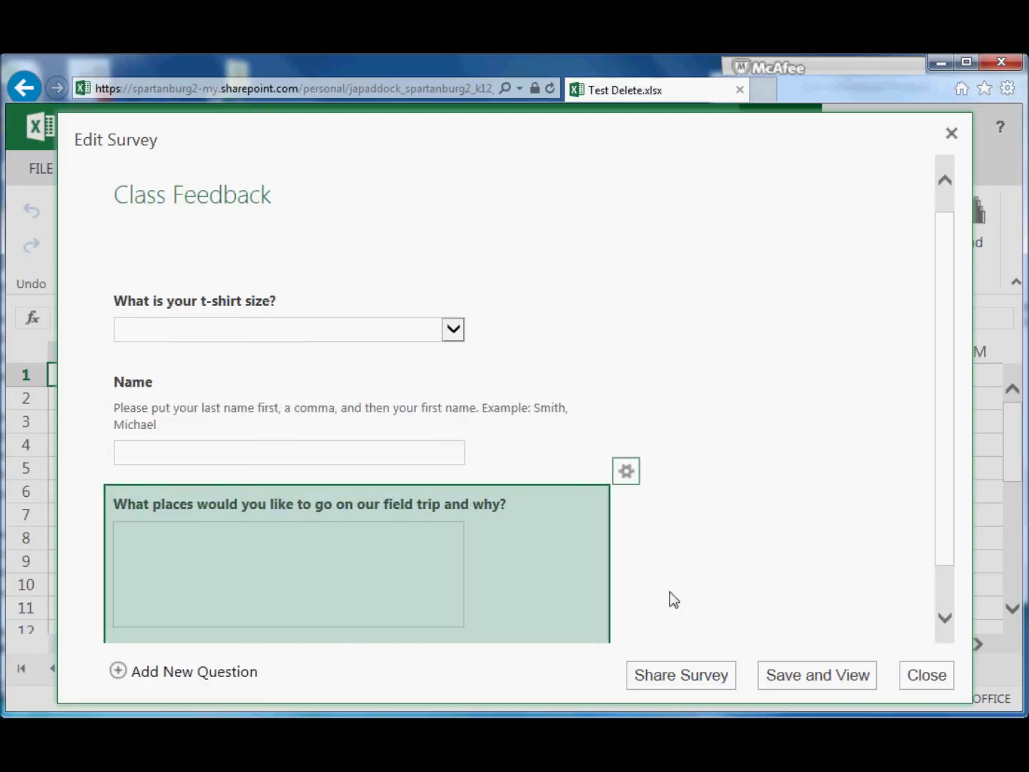
left_click_drag(941, 486, 942, 533)
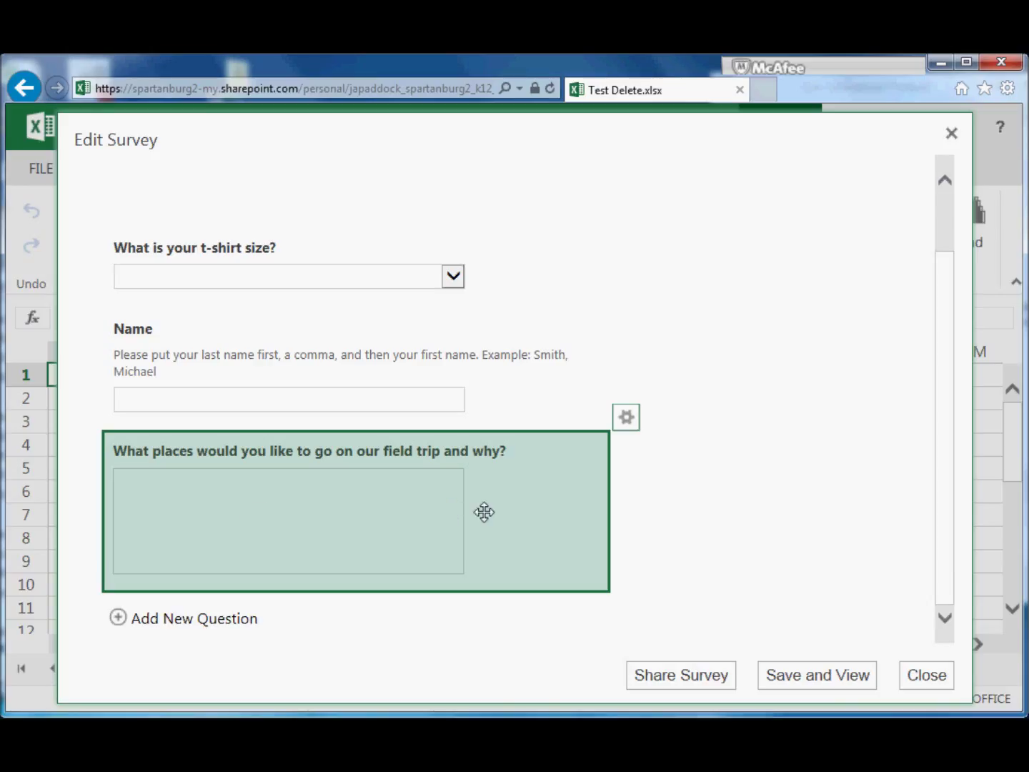
Drag the Name question above the t-shirt size question, then save and preview the survey
left_click(485, 394)
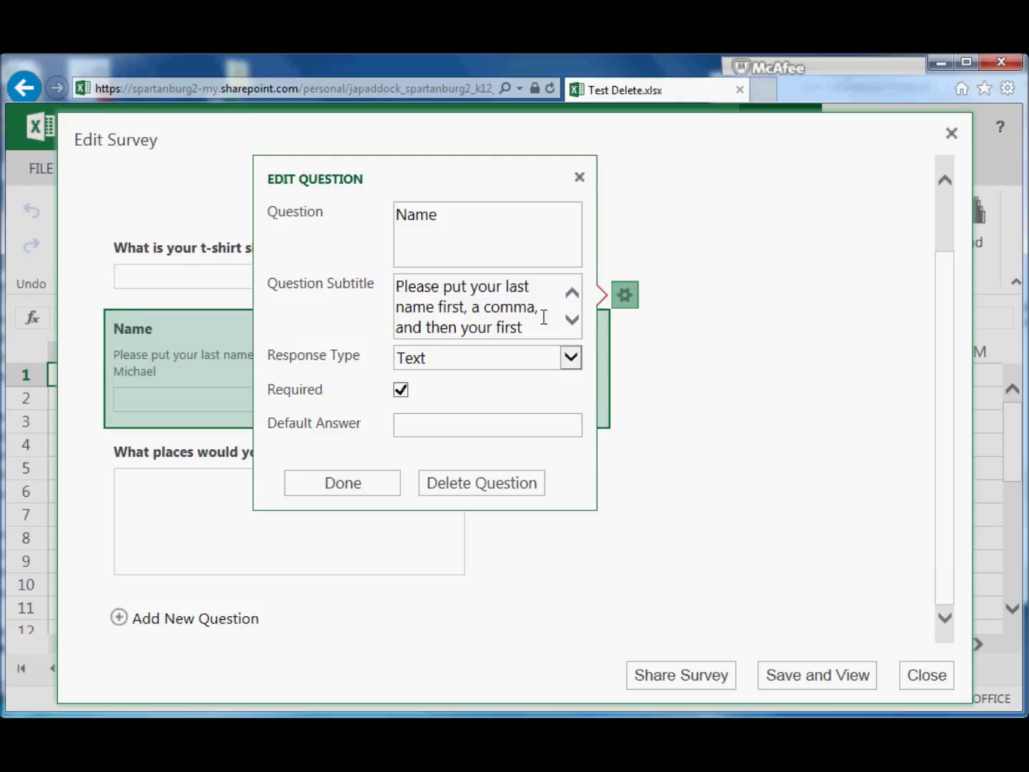
left_click(666, 546)
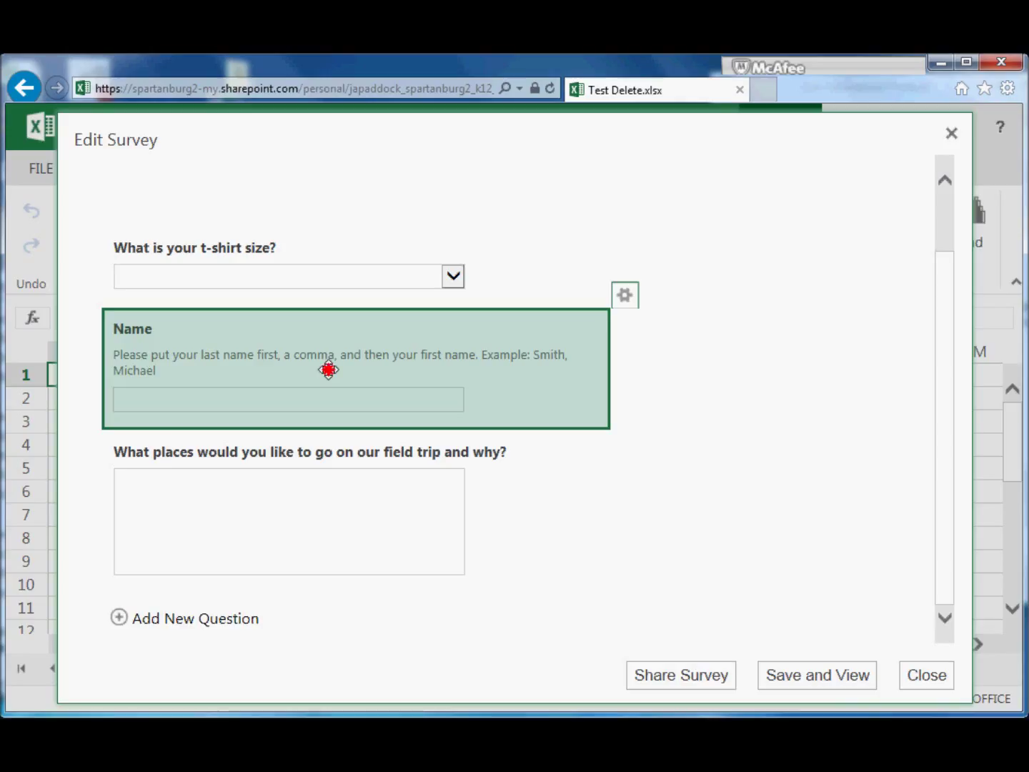
left_click_drag(328, 370, 322, 306)
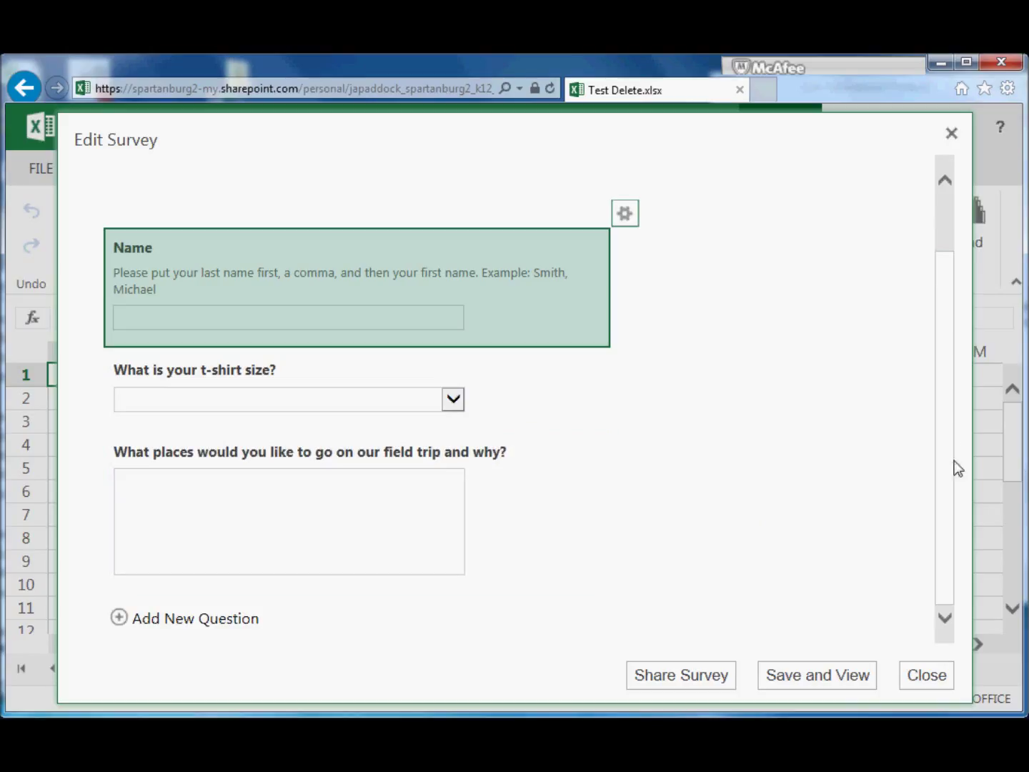
left_click(811, 673)
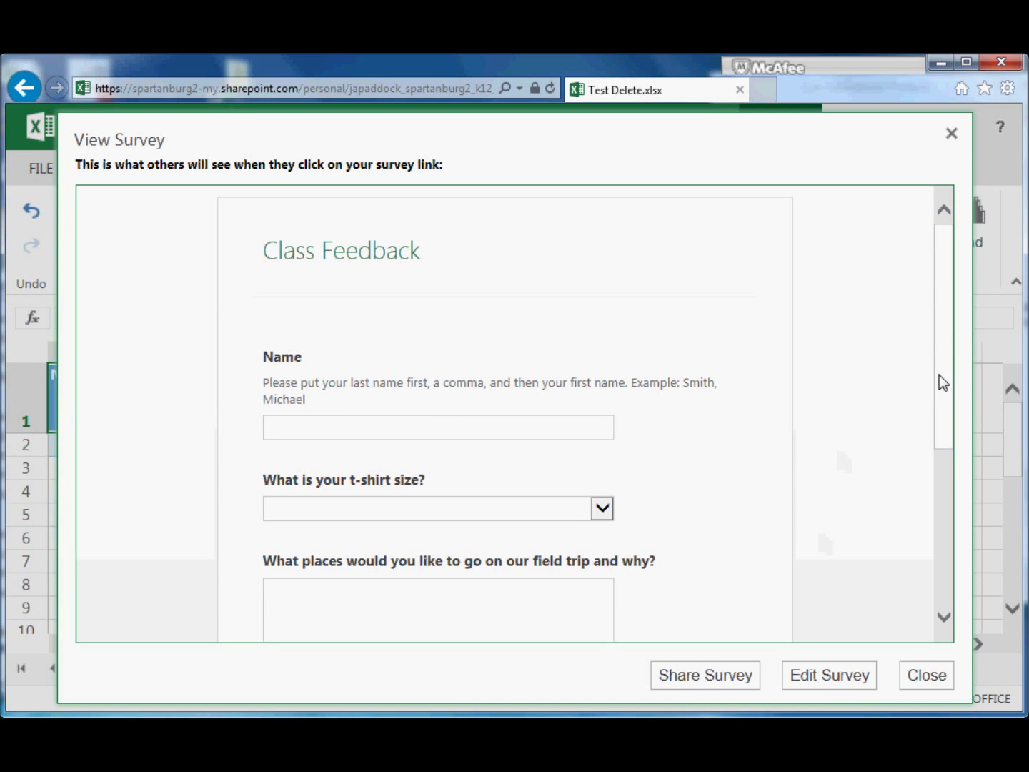
In the preview, enter a test name and pick Extra Large as the t-shirt size
left_click_drag(941, 375, 948, 455)
left_click(443, 255)
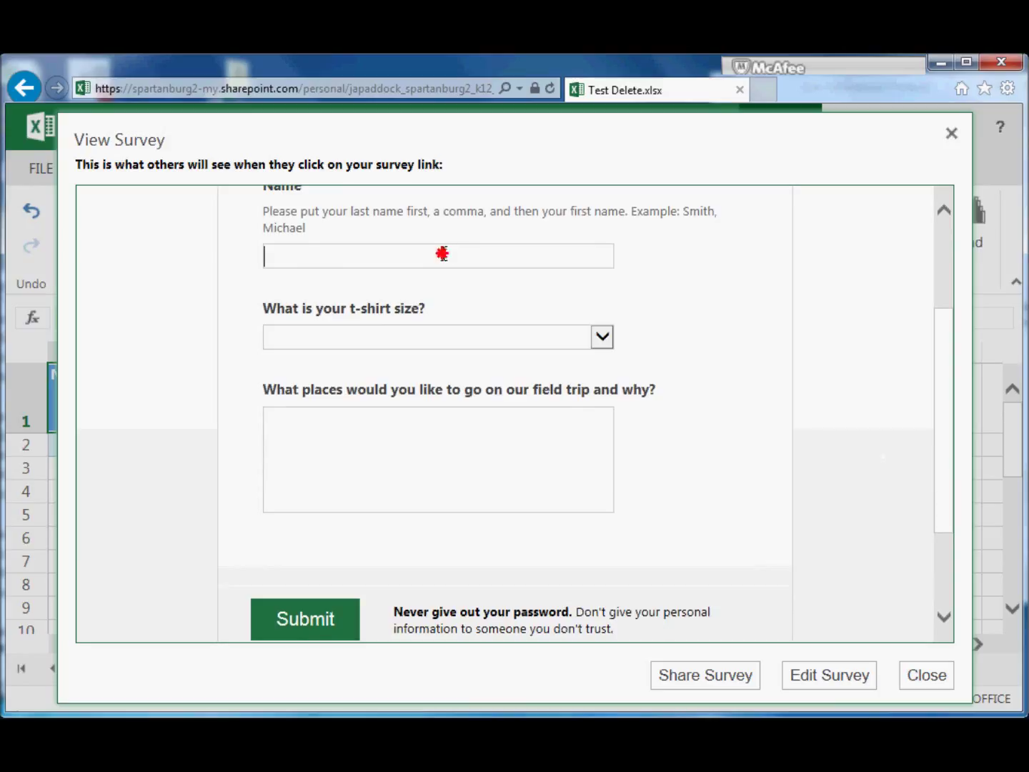
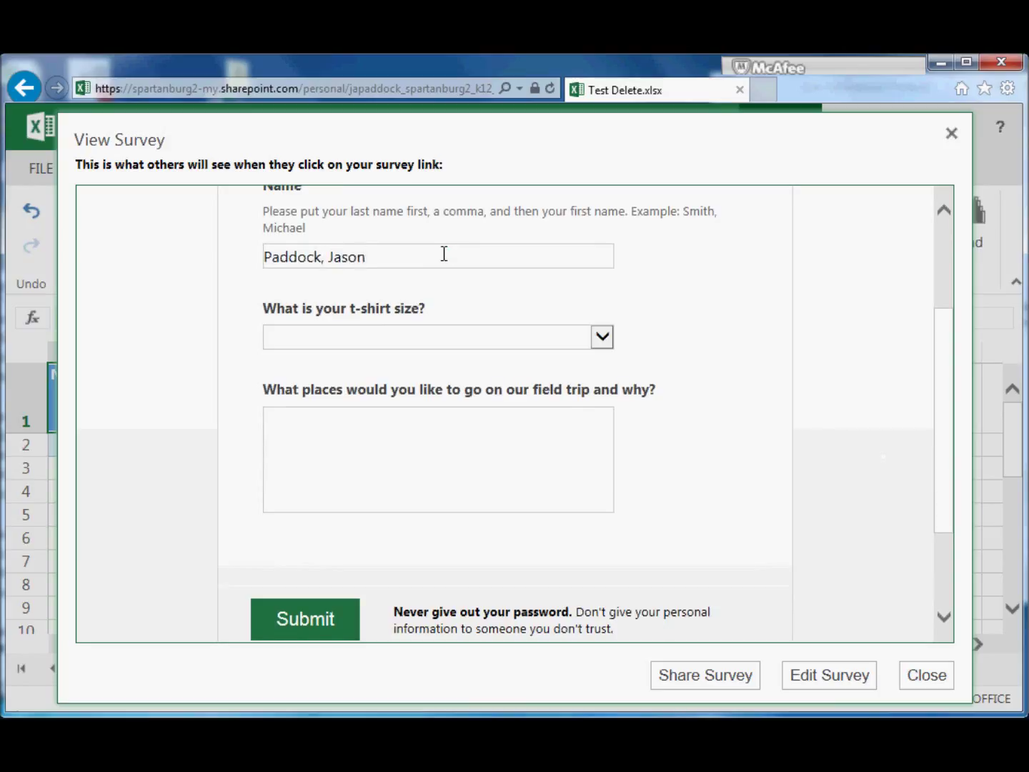
left_click(602, 336)
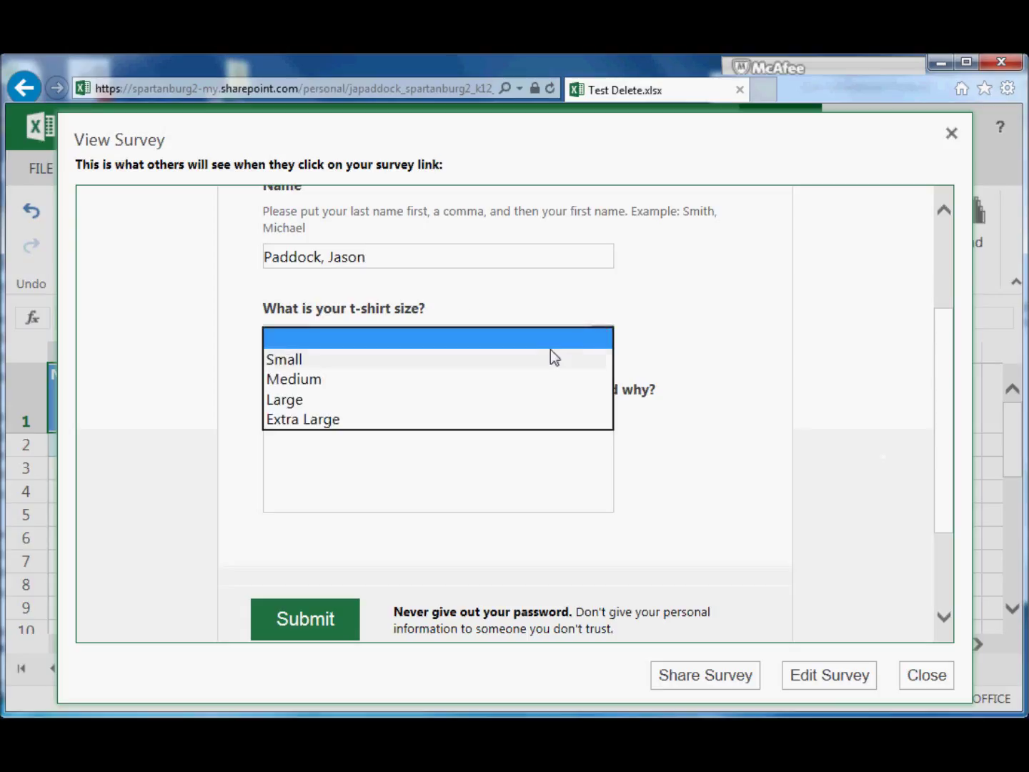
left_click(455, 415)
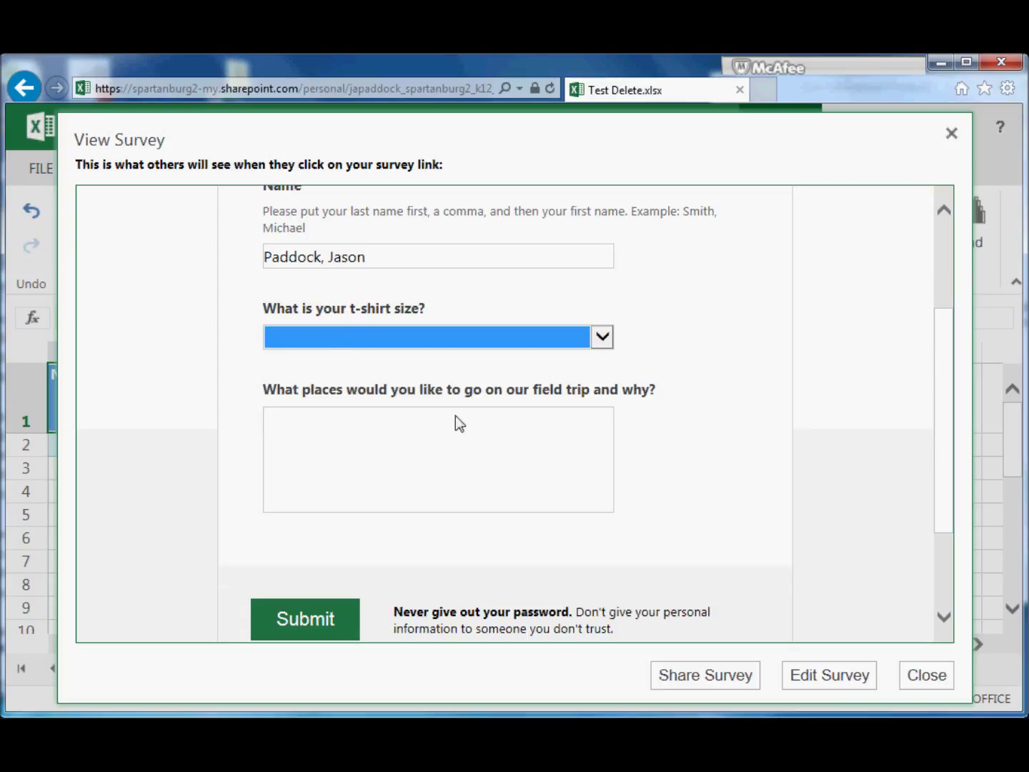
Answer the field-trip question with 'I'm excited about all of the places!' and submit
left_click(433, 448)
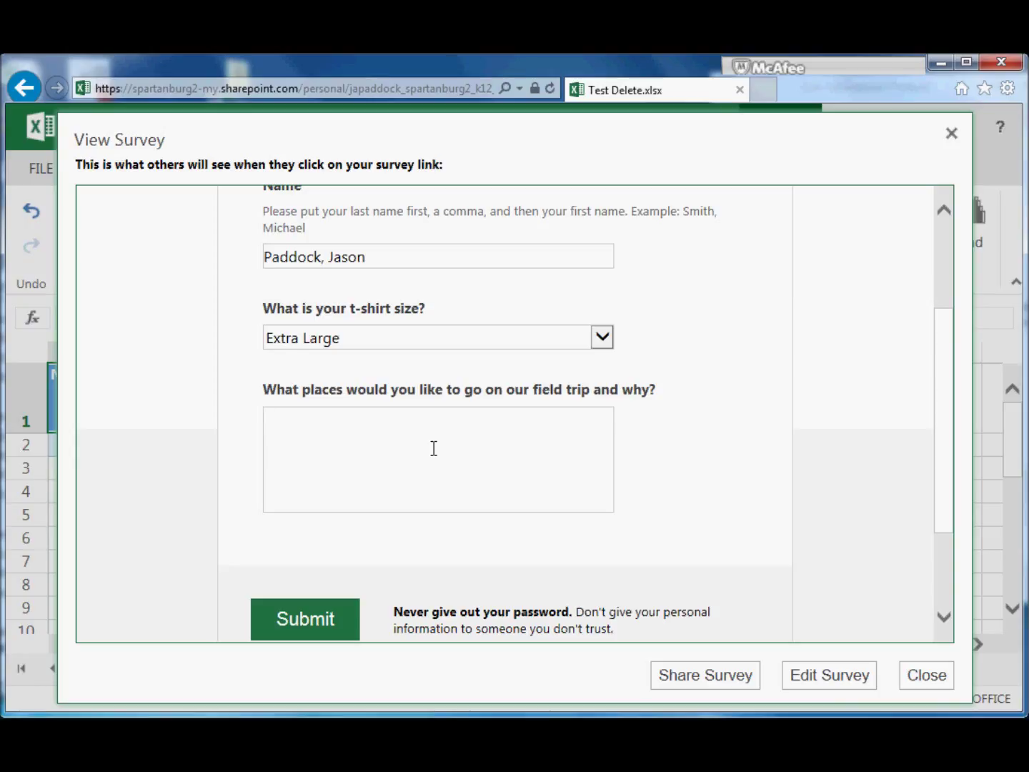
type("I'm excited about all")
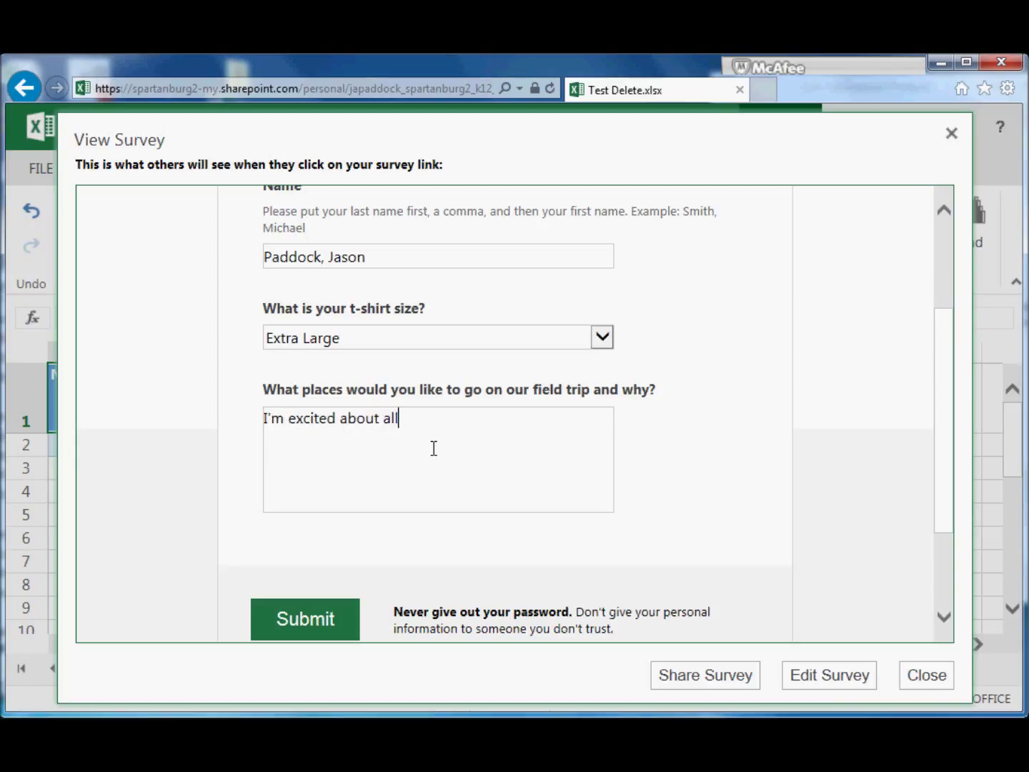
type(" of the places!")
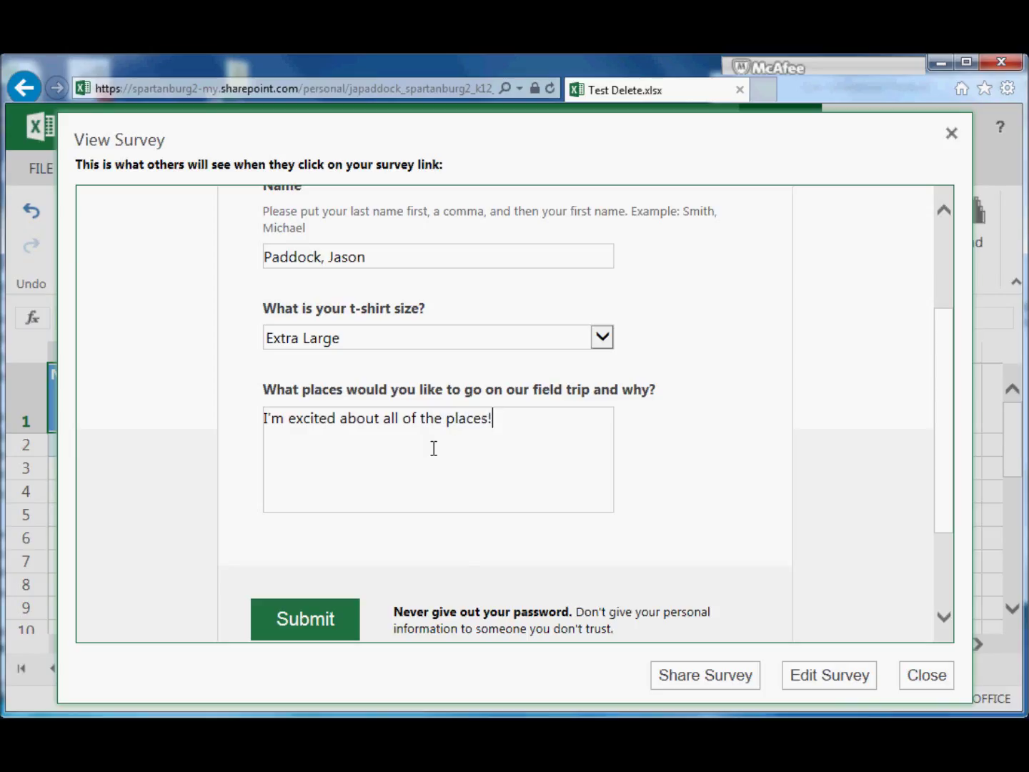
left_click(322, 620)
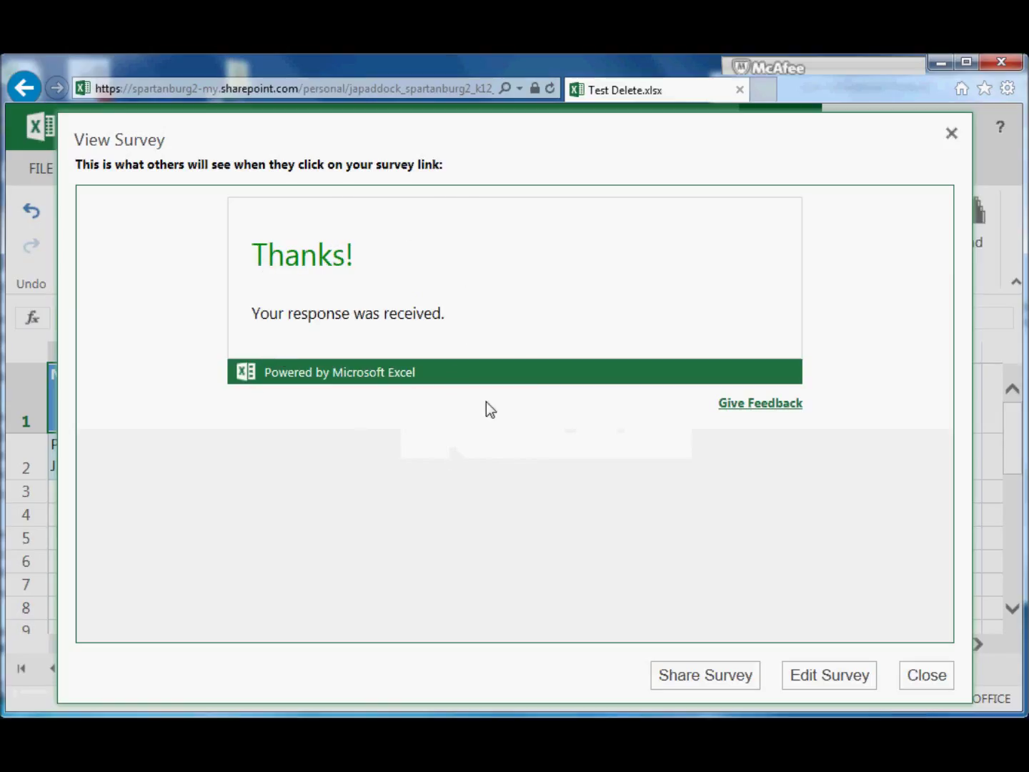
left_click(924, 674)
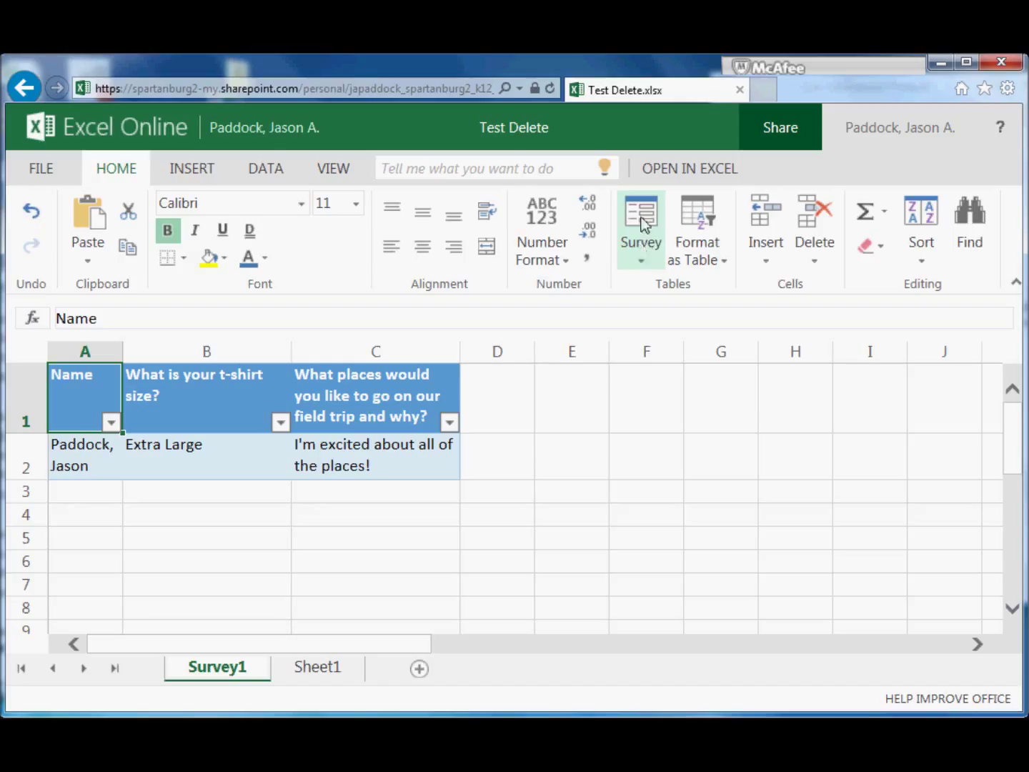
Open the Survey actions menu from the Survey1 sheet holding the test response
left_click(642, 240)
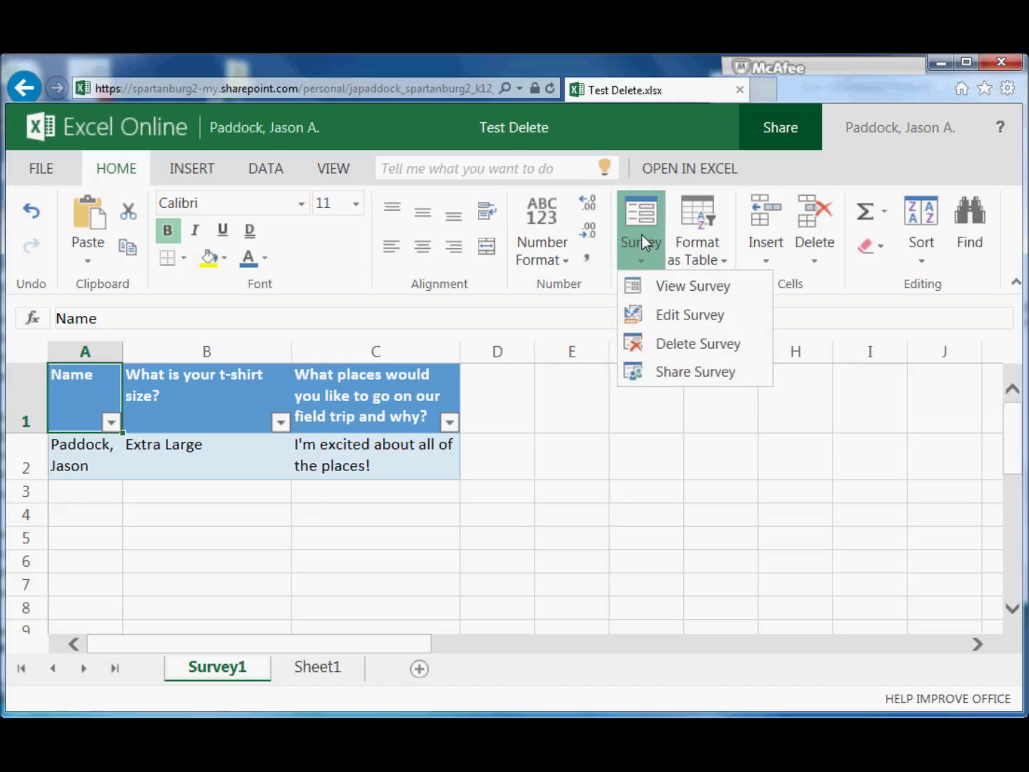
Generate the survey's share link, select the URL, and open a new browser tab
left_click(695, 372)
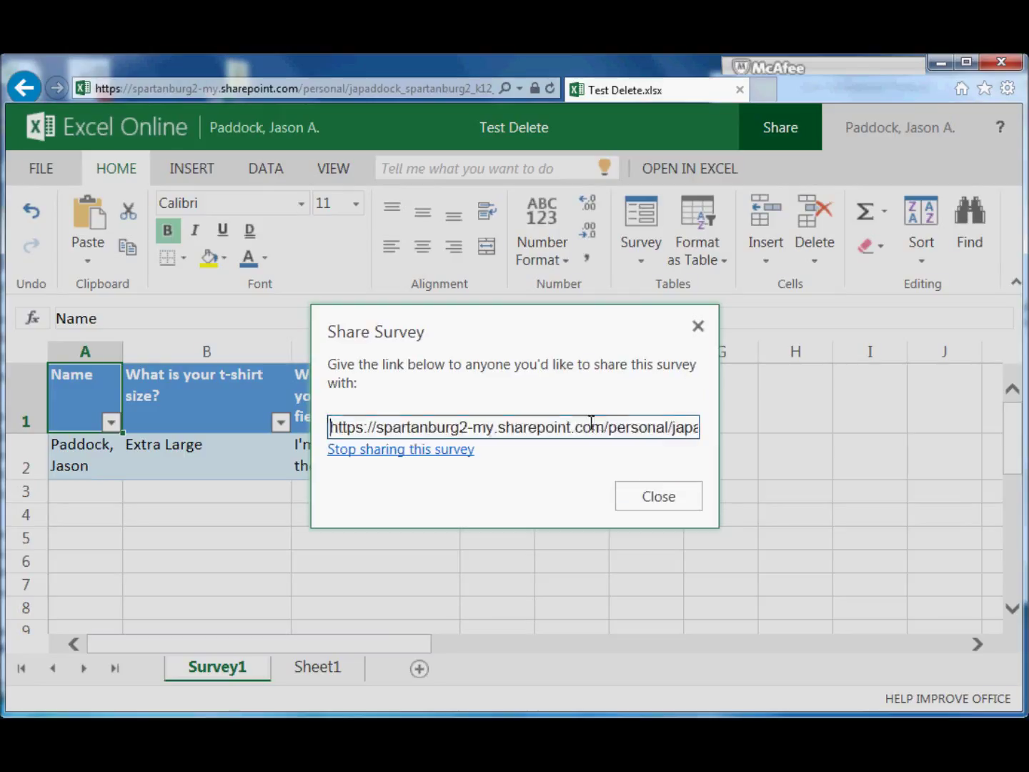
left_click(582, 429)
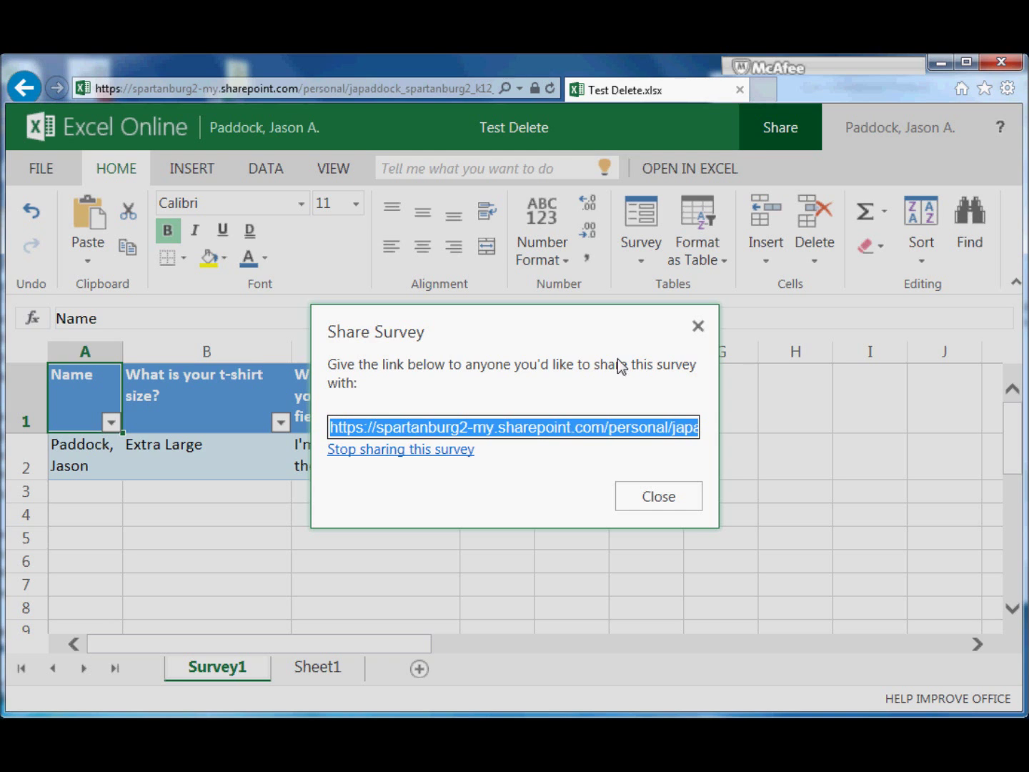
left_click(765, 93)
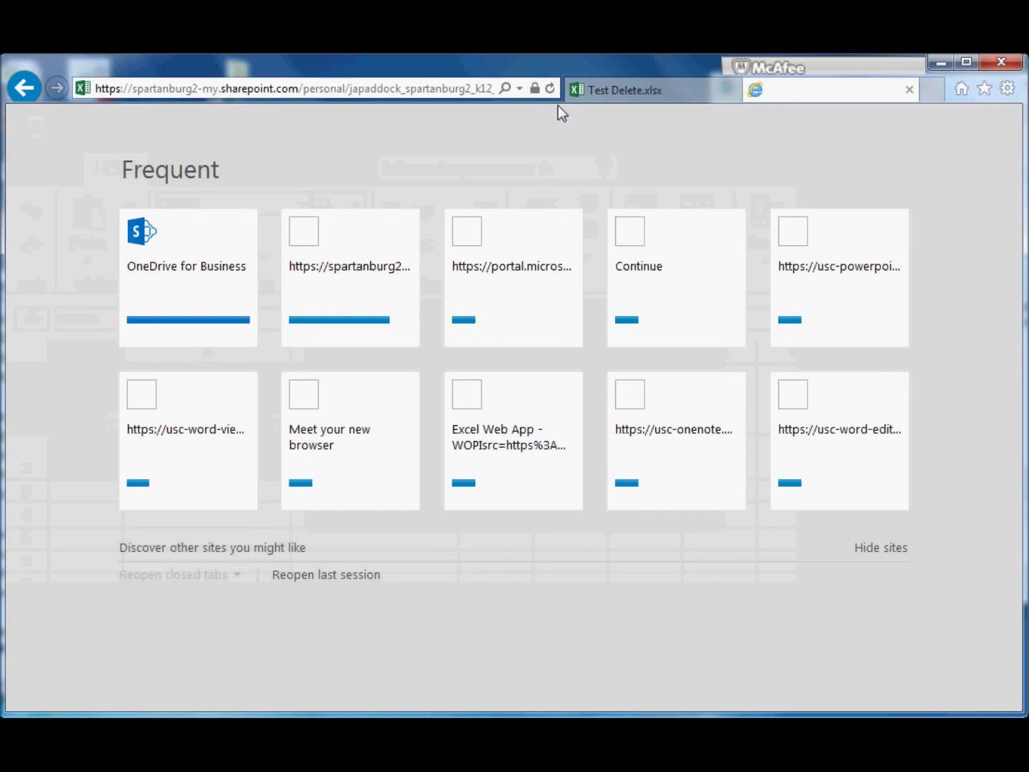
Load the pasted survey link in the new tab and enter the respondent's name
key("ctrl+v")
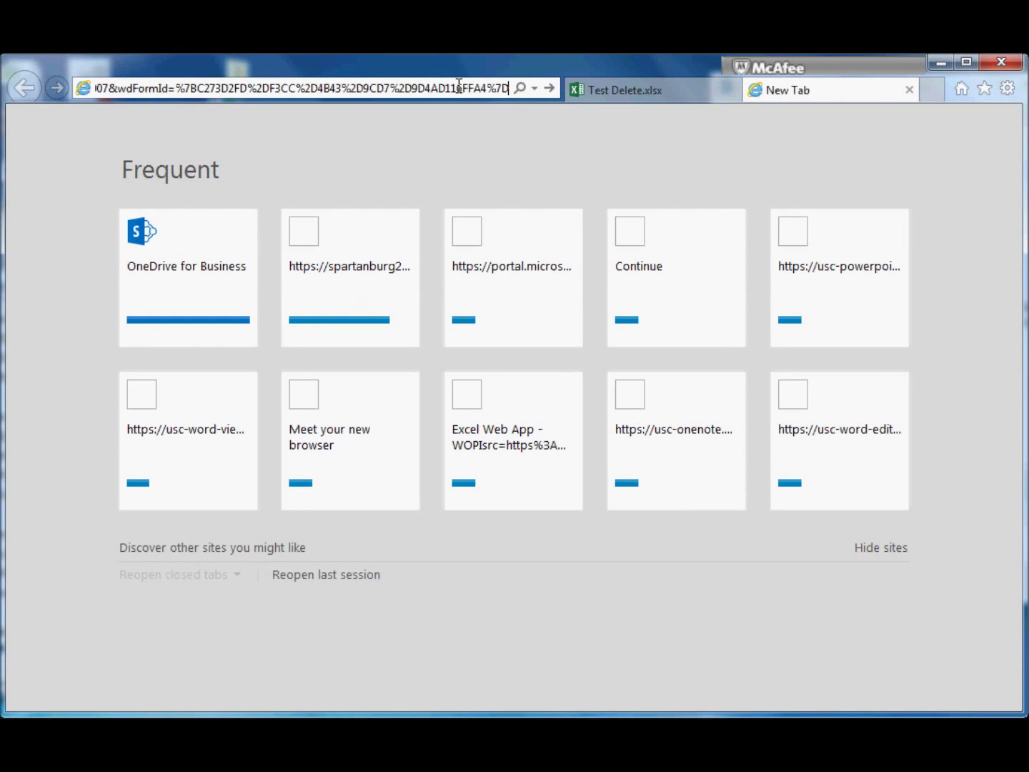
key("Return")
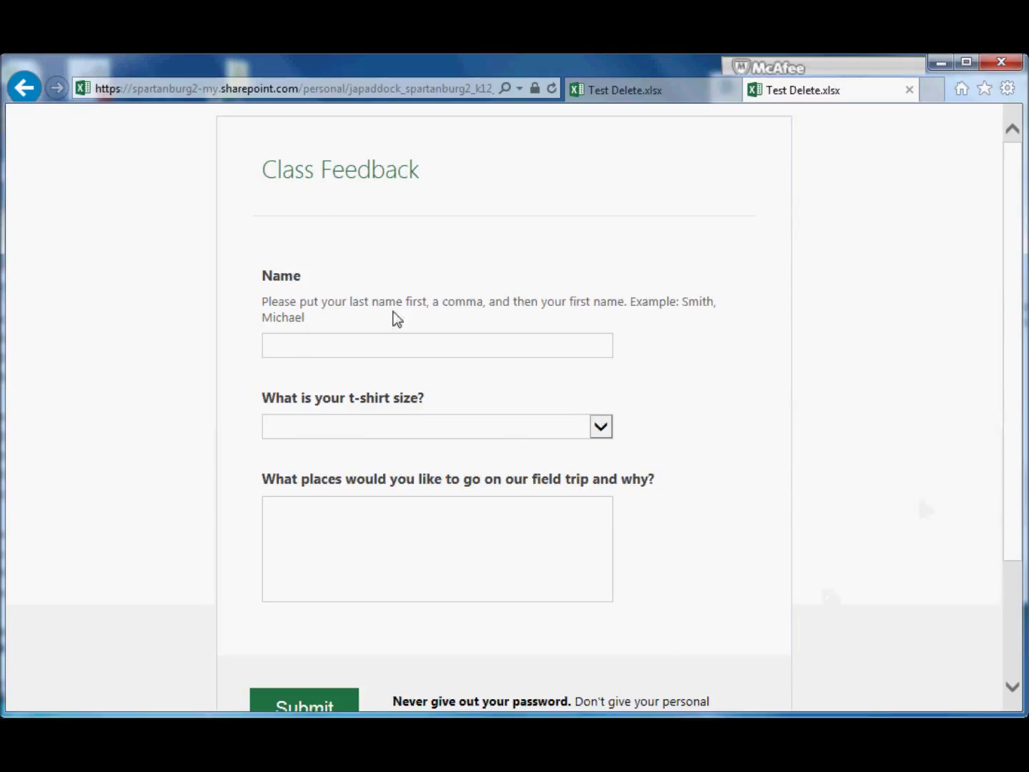
left_click_drag(1020, 402, 1013, 367)
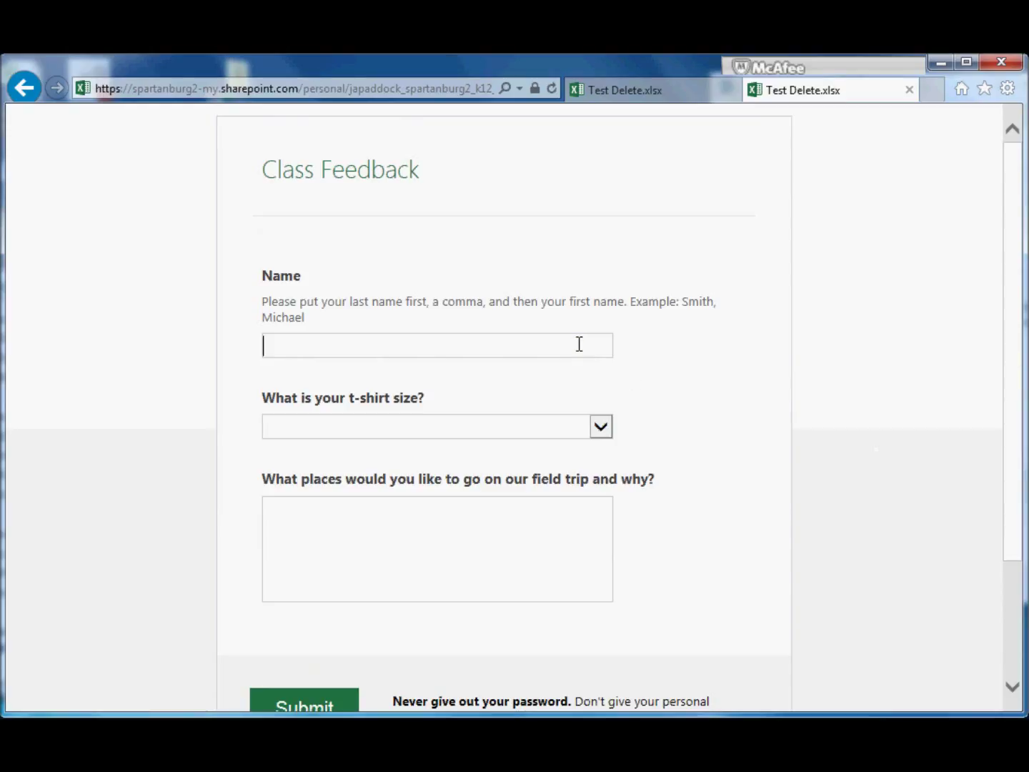
type("mith, Michae")
type("l")
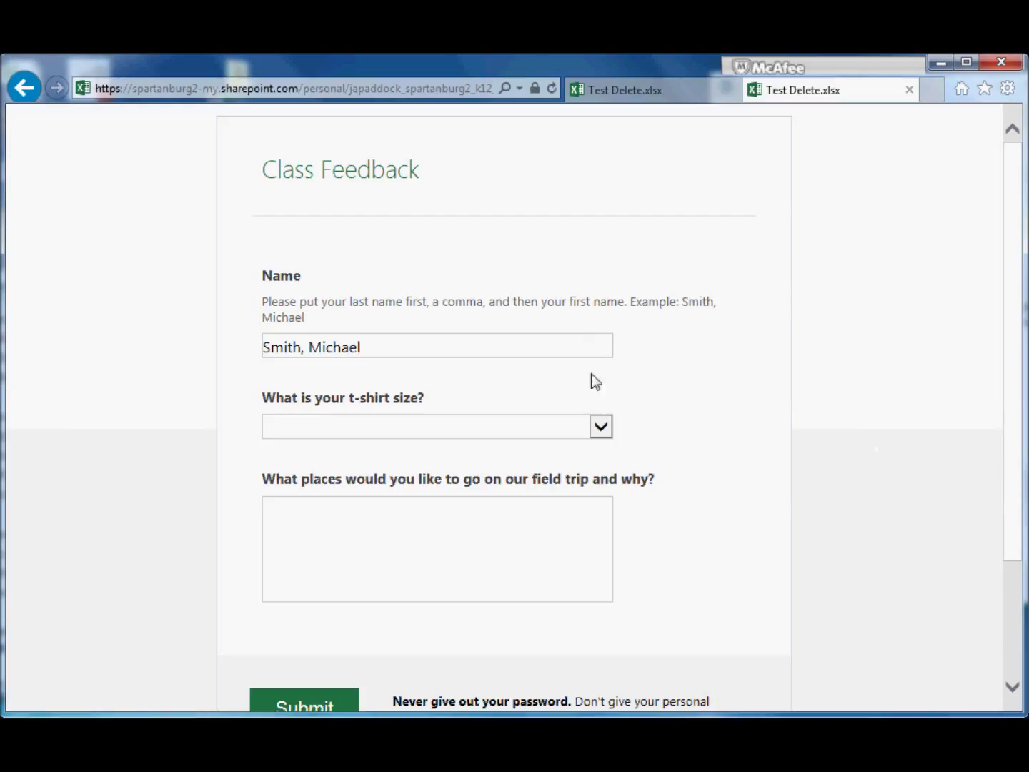
Pick t-shirt size Small, answer the field trip question 'Nothing', submit, and close the form
left_click(599, 427)
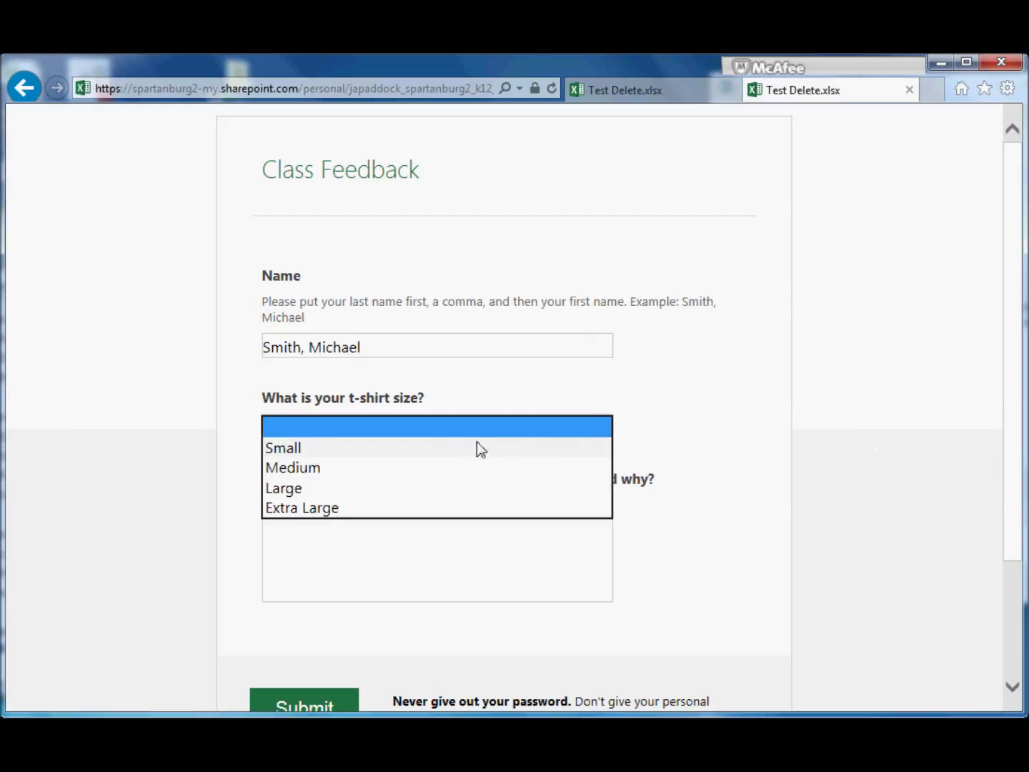
left_click(299, 452)
left_click(340, 529)
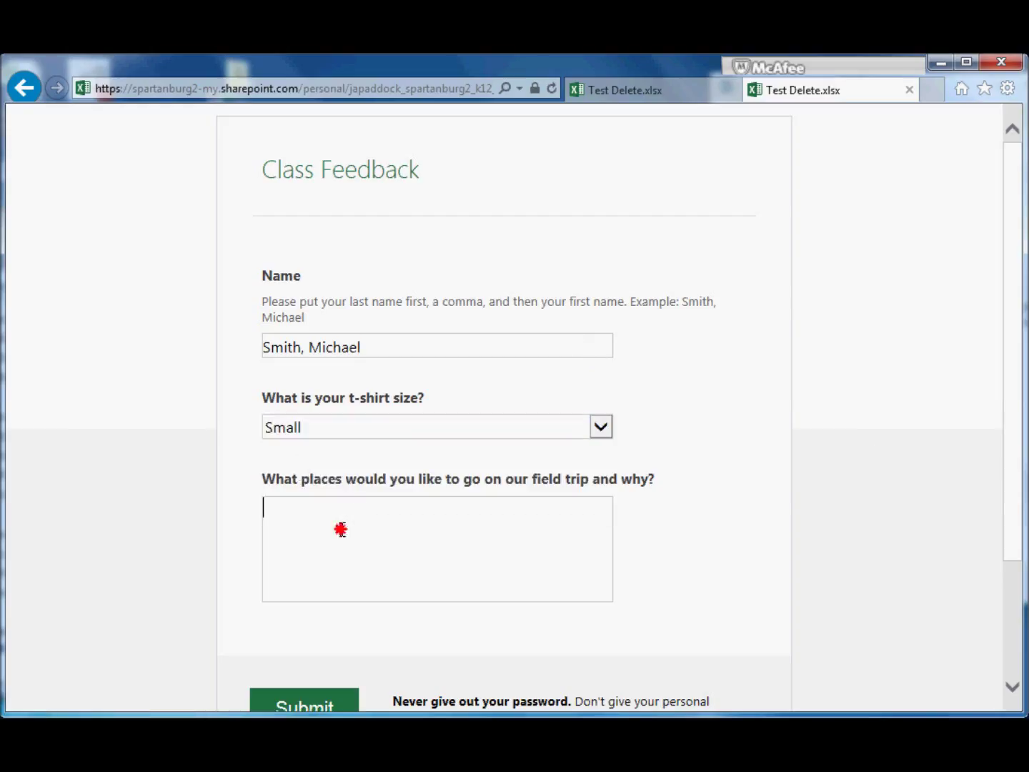
type("Nothing")
left_click(327, 694)
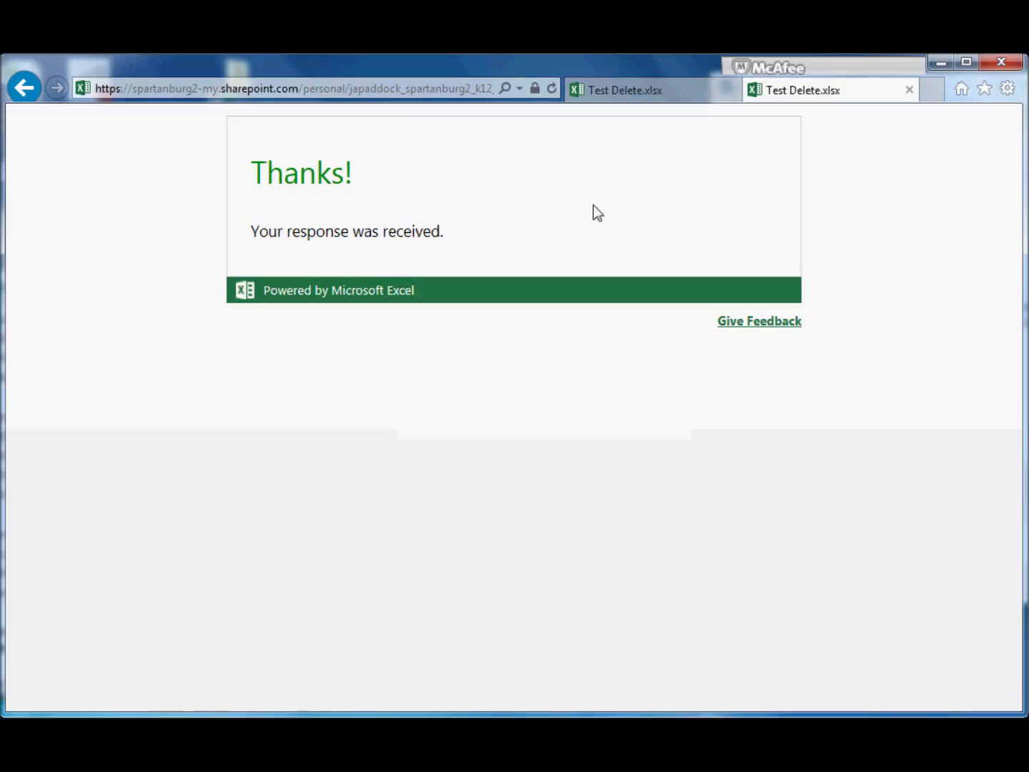
left_click(909, 90)
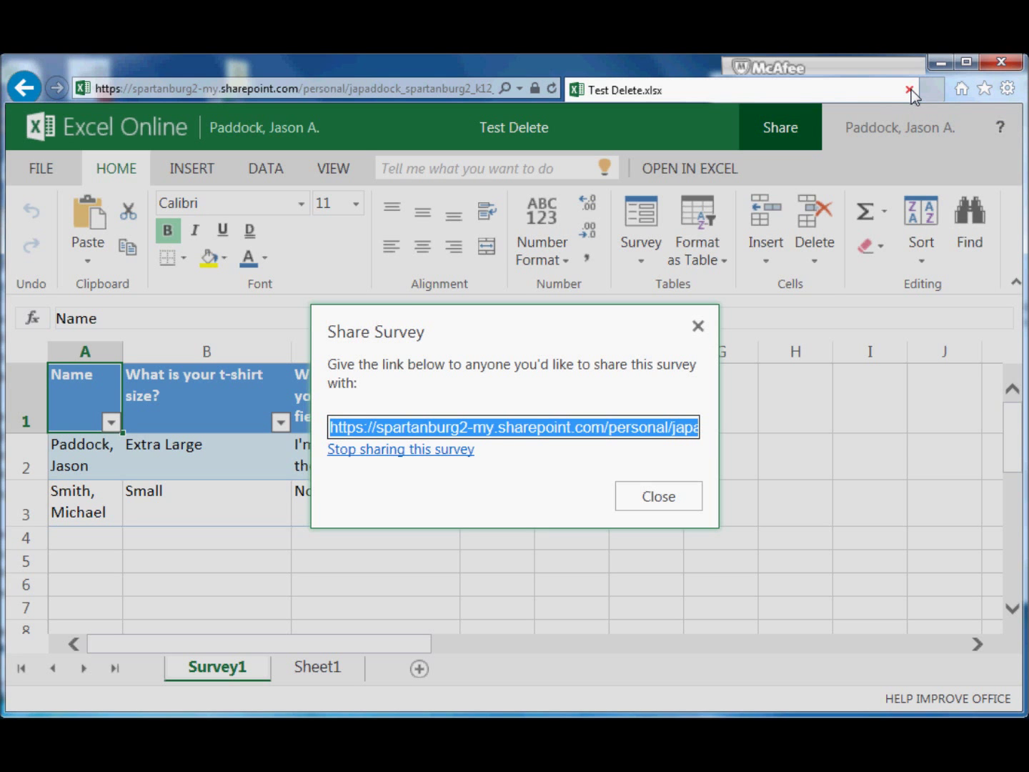
Close the share link window, then reopen Share Survey from the Survey menu and close it
left_click(698, 326)
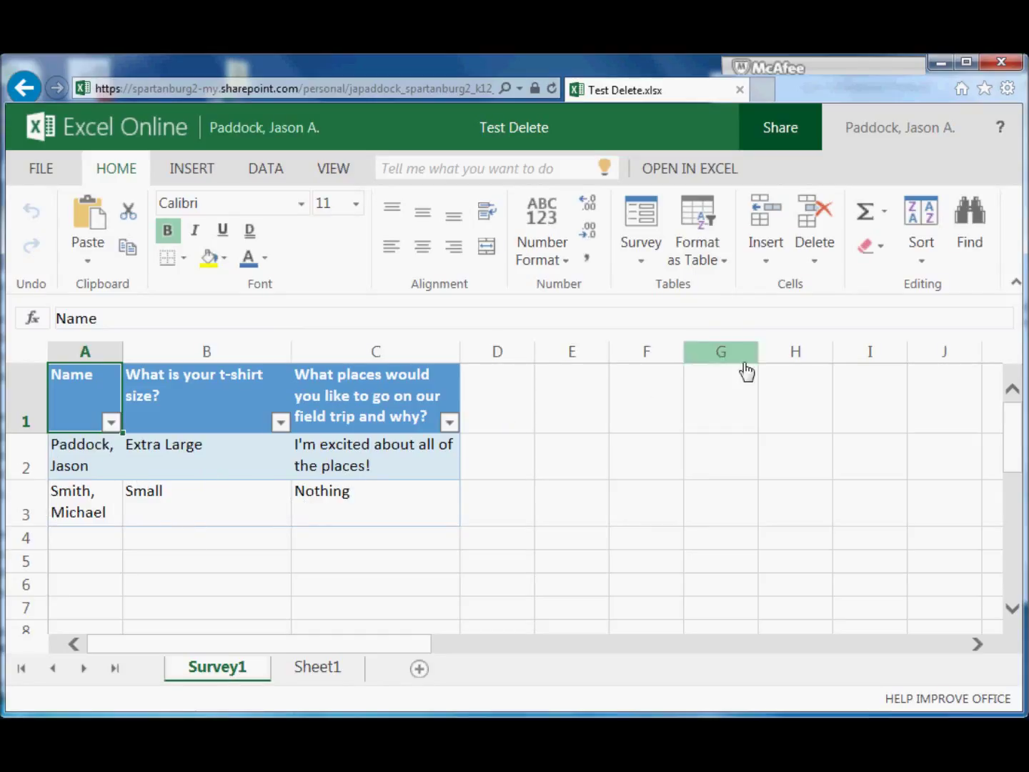
left_click(639, 254)
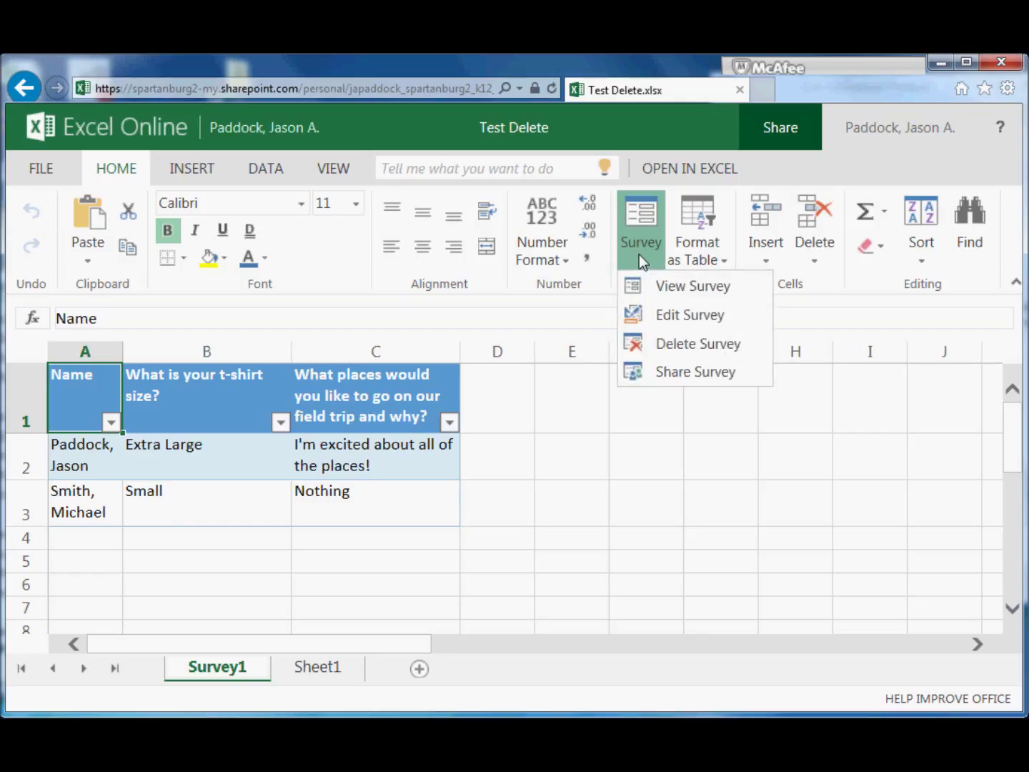
left_click(694, 373)
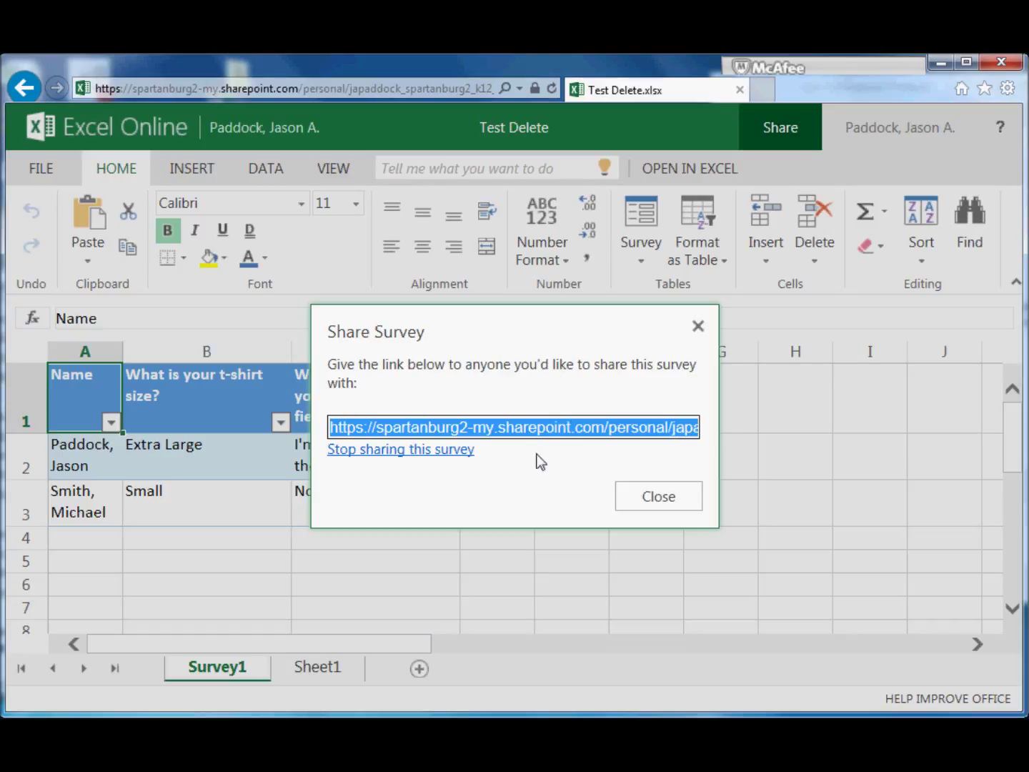
left_click(654, 500)
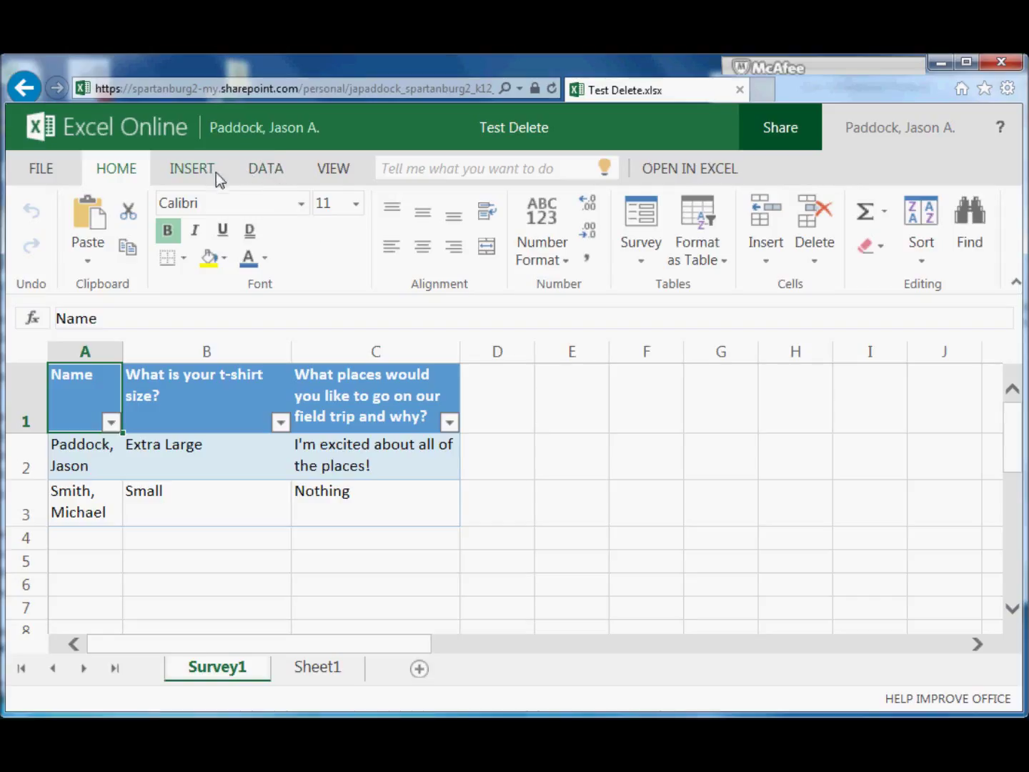
Switch the workbook to Reading View, then back to editing in the Excel Web App
left_click(338, 174)
left_click(86, 227)
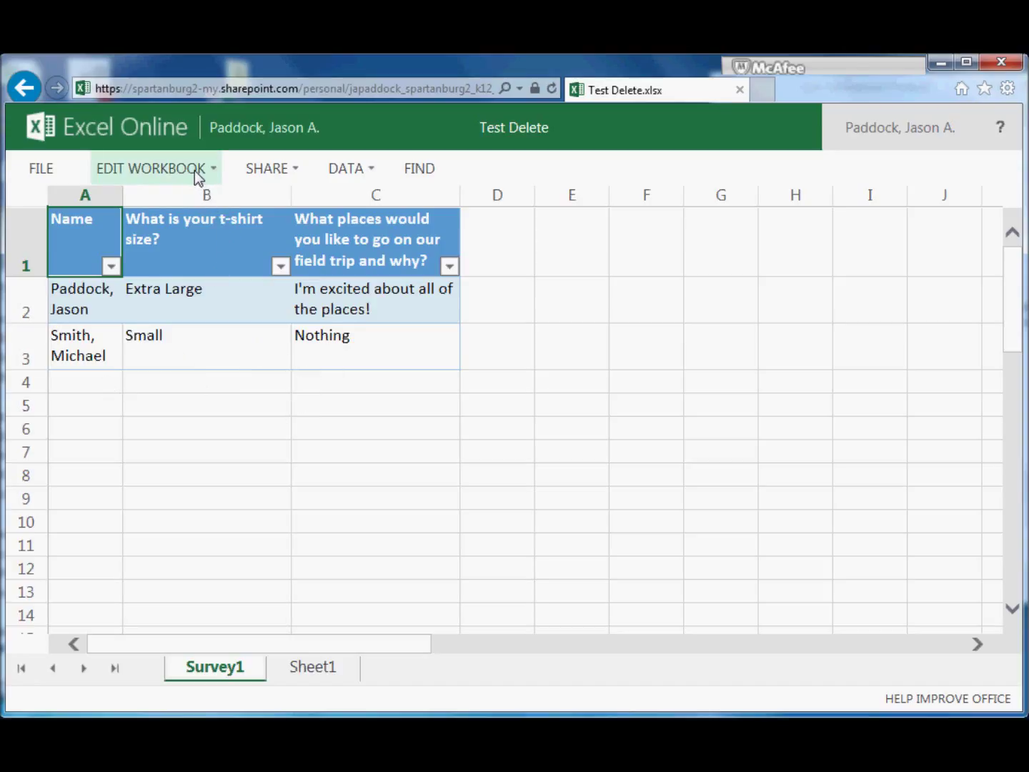
left_click(159, 168)
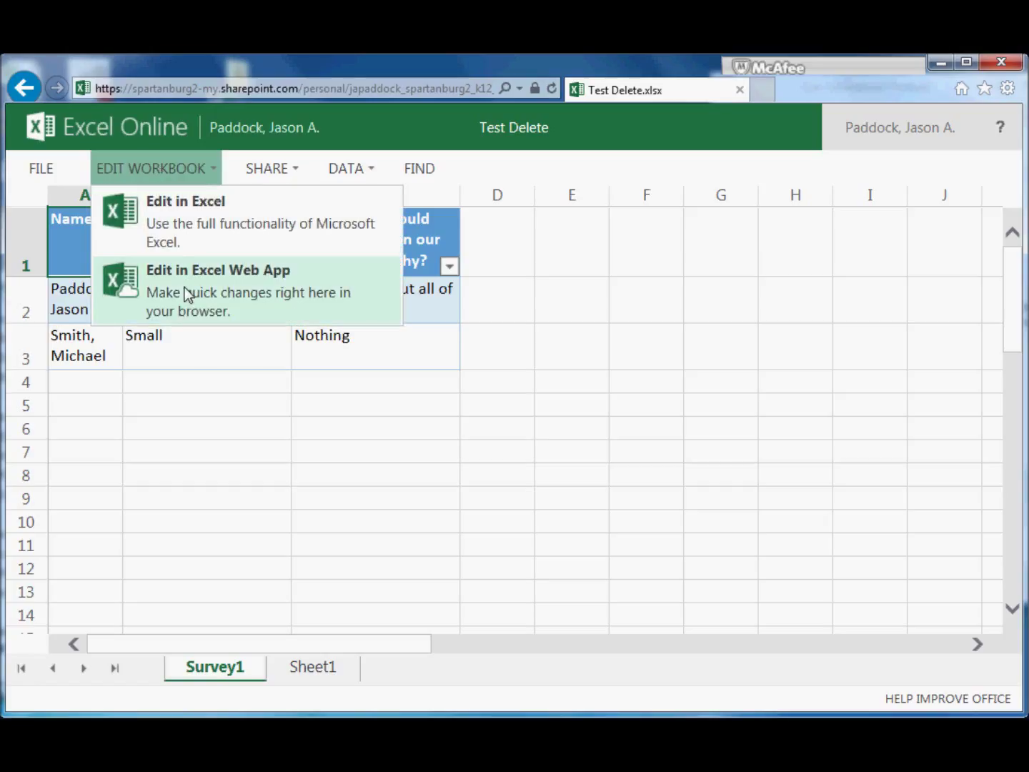
left_click(216, 288)
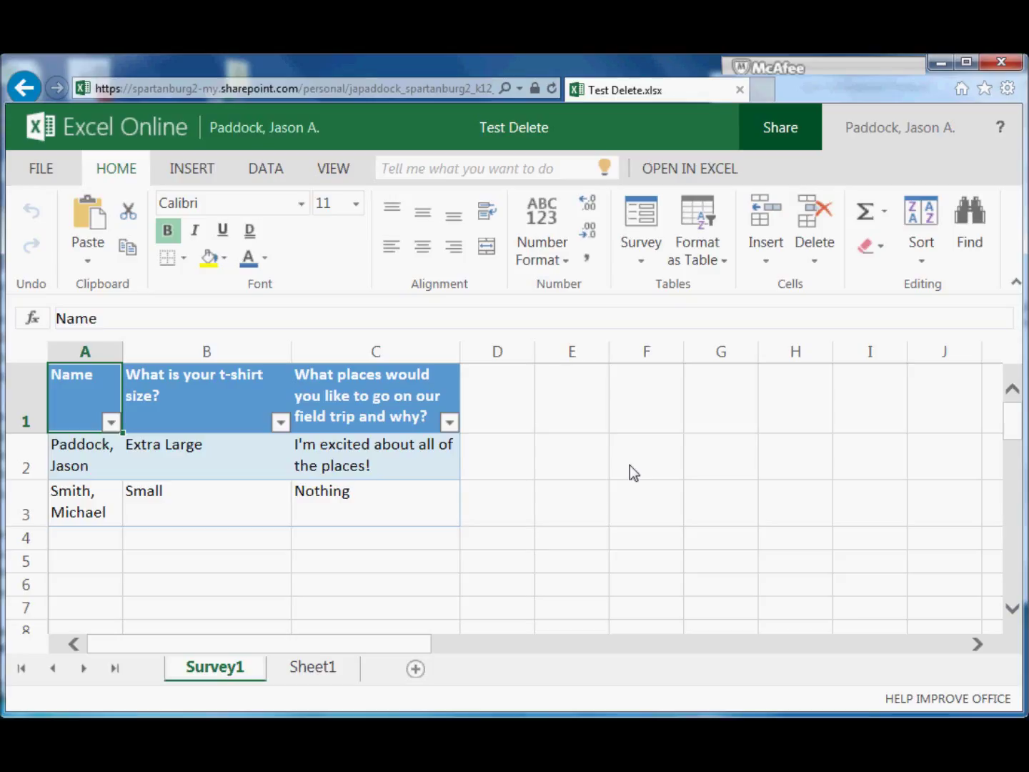
left_click_drag(630, 466, 793, 172)
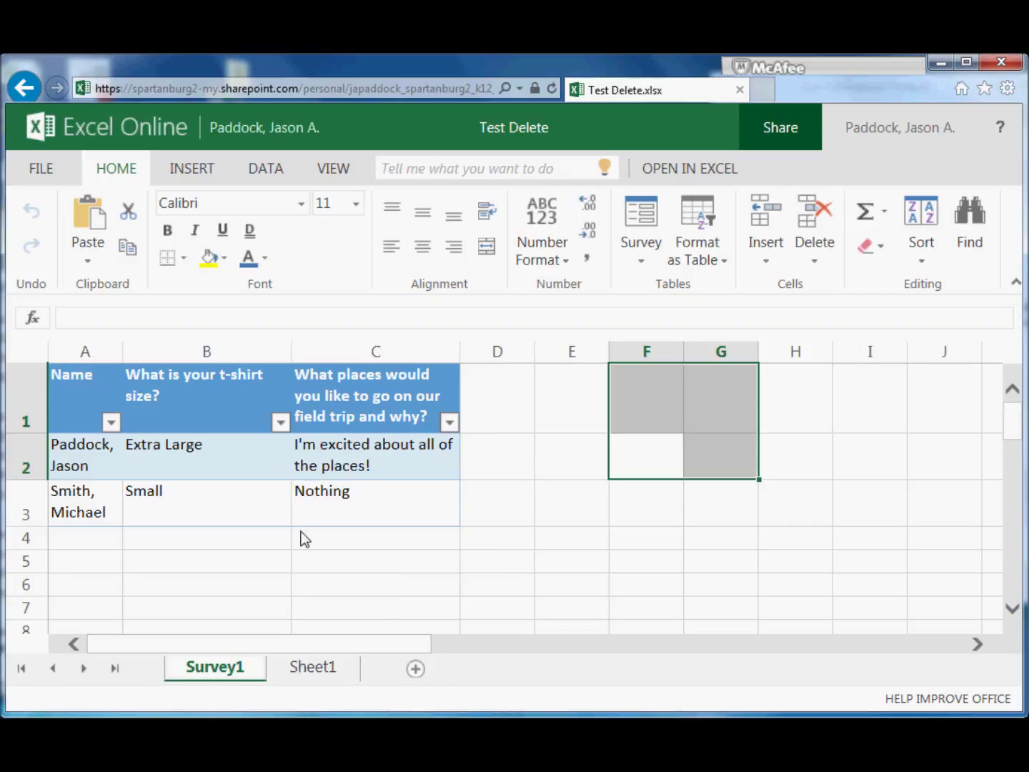
left_click(636, 255)
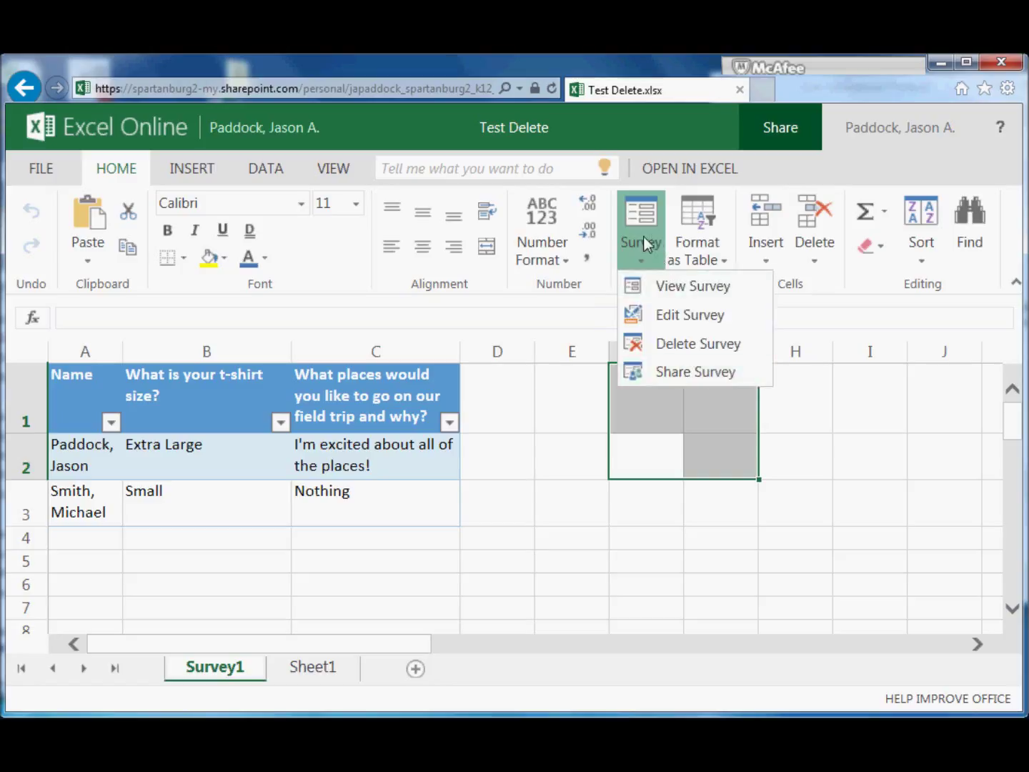
left_click(647, 243)
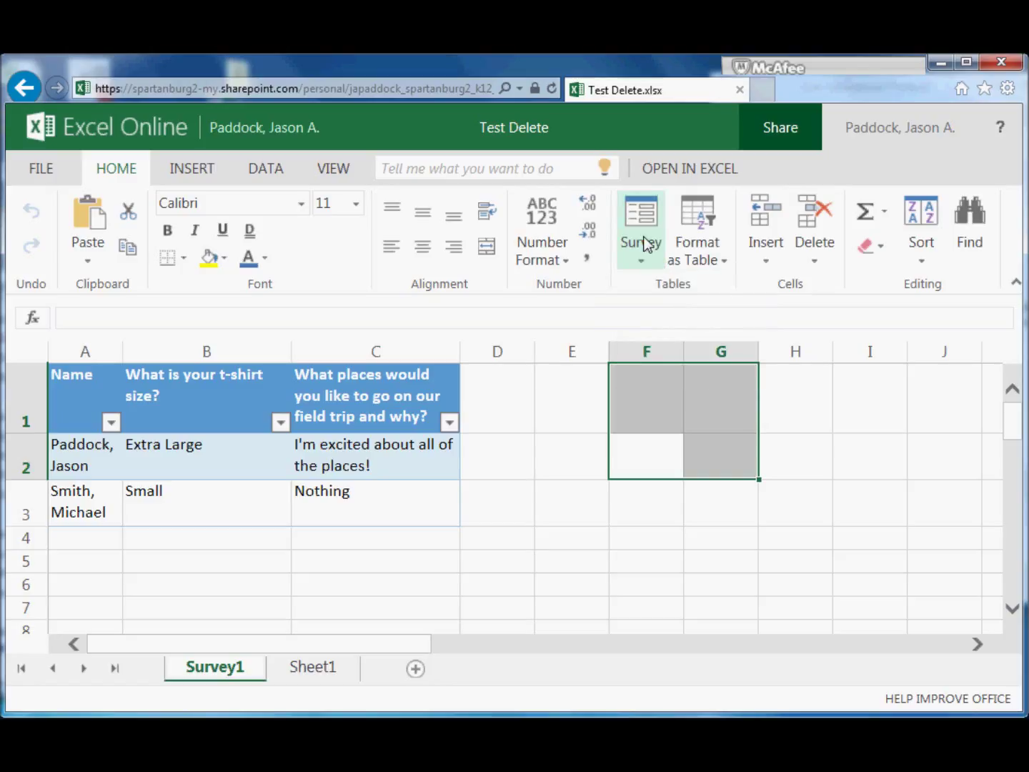
left_click(645, 244)
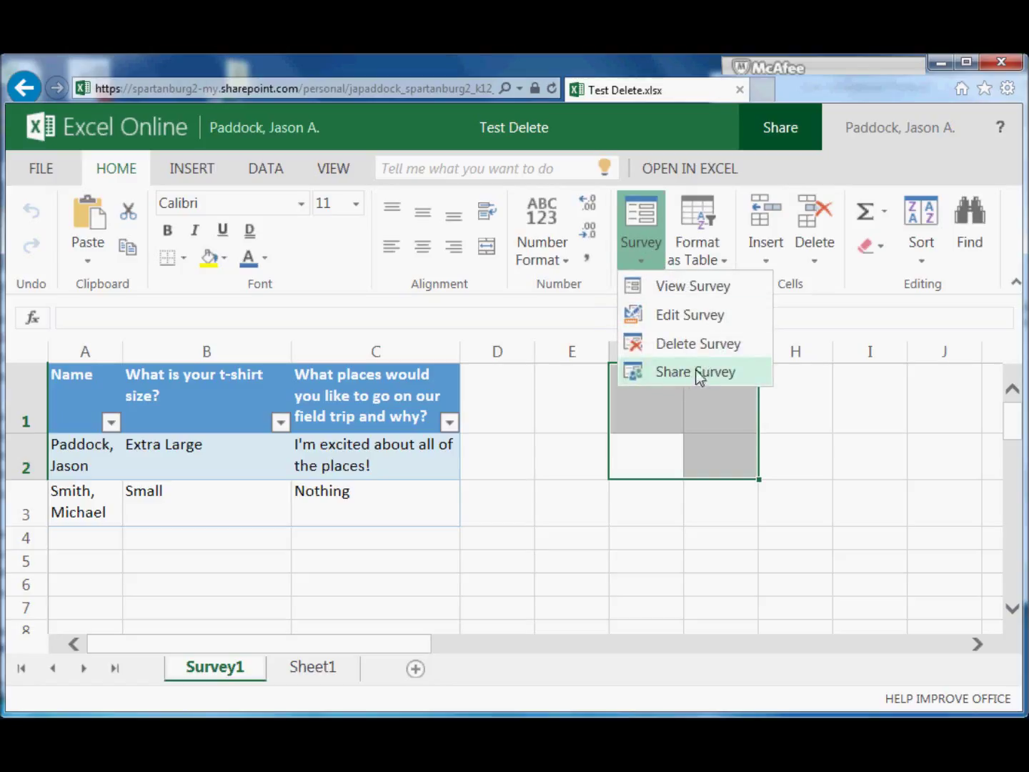
left_click(645, 240)
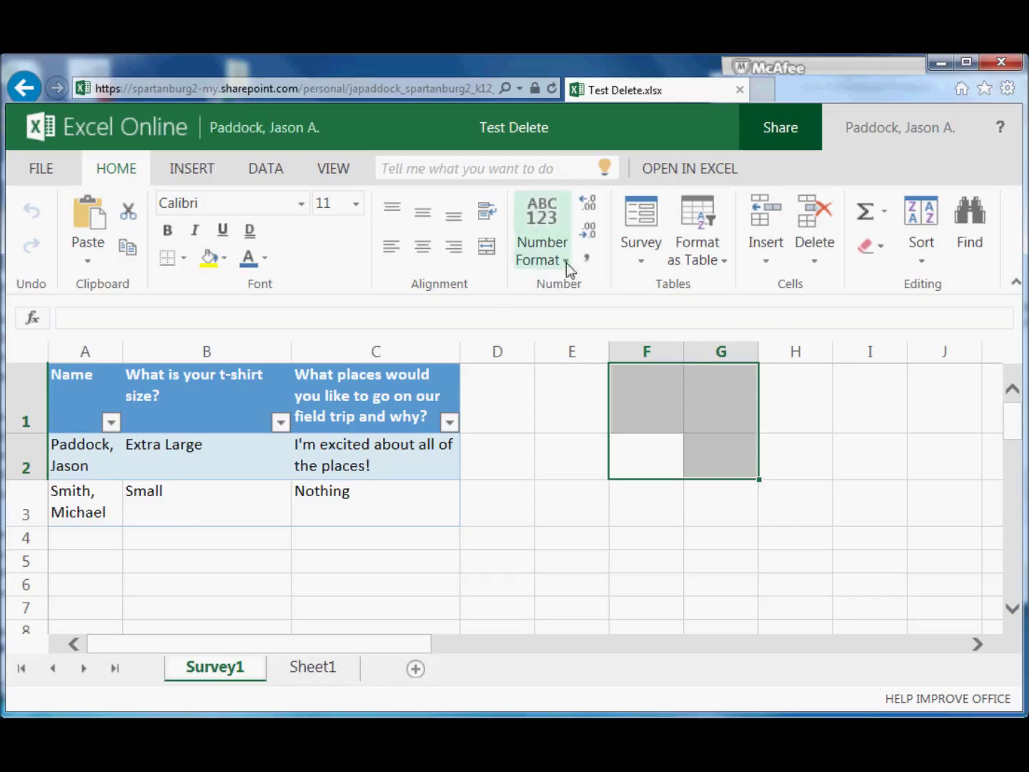
left_click(637, 251)
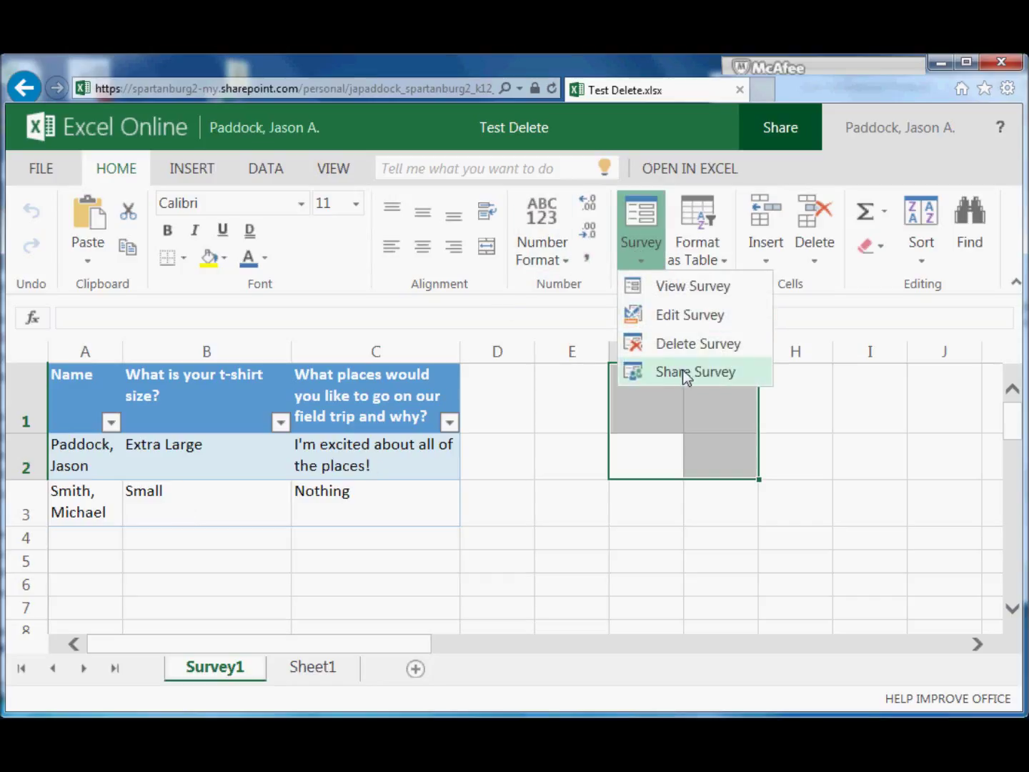
left_click(639, 229)
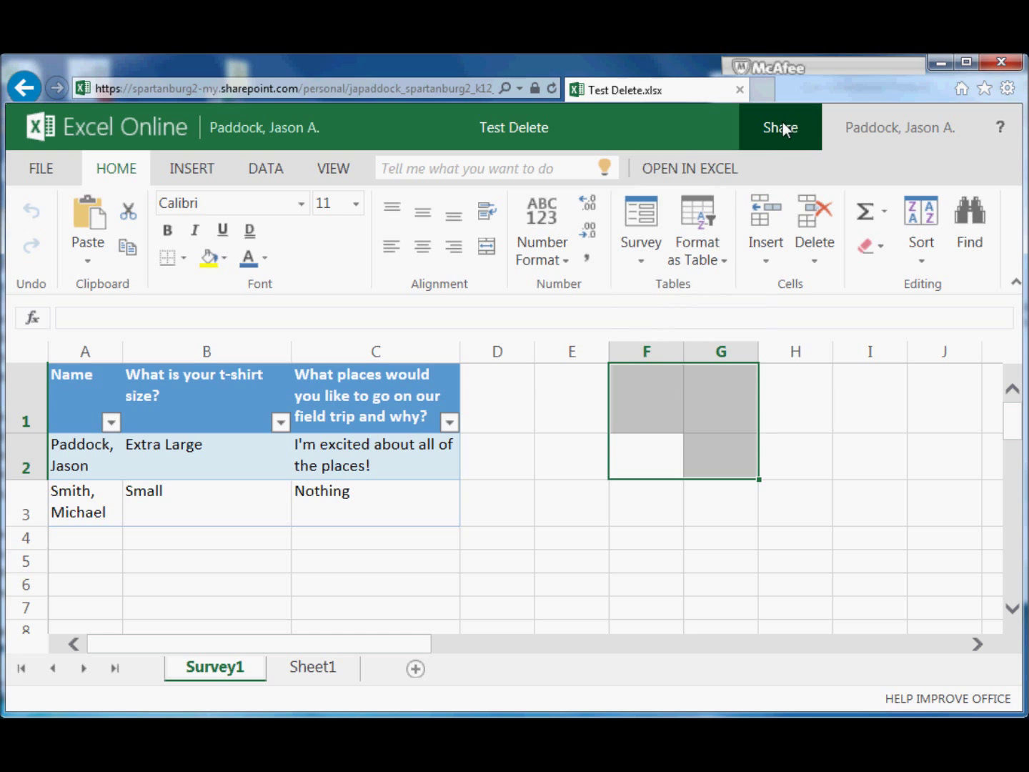